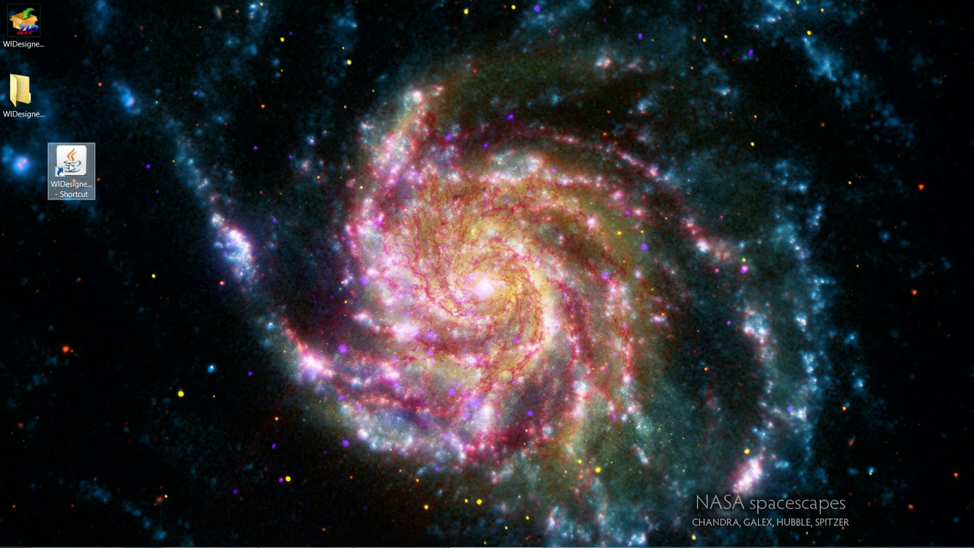
Step: Launch Woodwind Instrument Designer and open the recent files 1.00-bore_6-hole_NAF_starter and D#4_ET_6-hole_NAF_chromatic_tuning
left_click(71, 164)
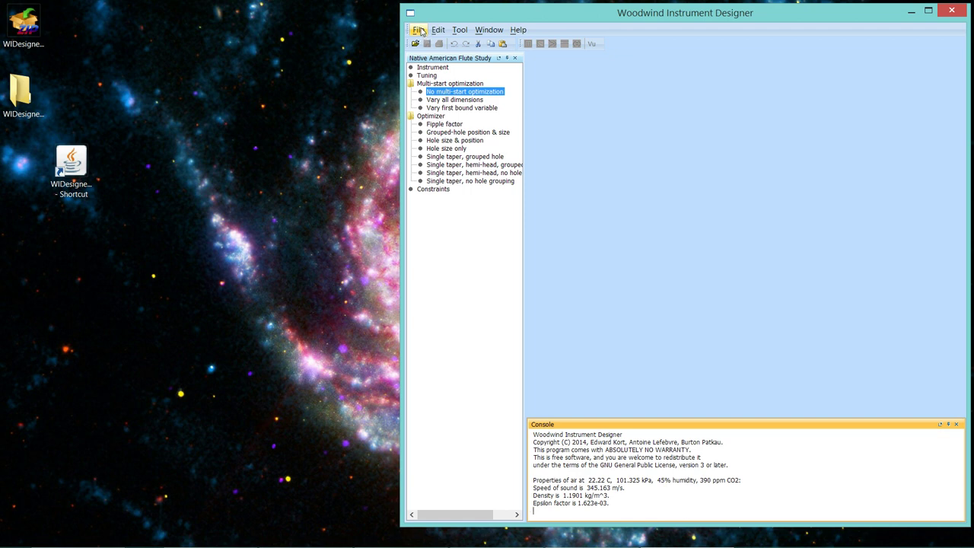
left_click(421, 30)
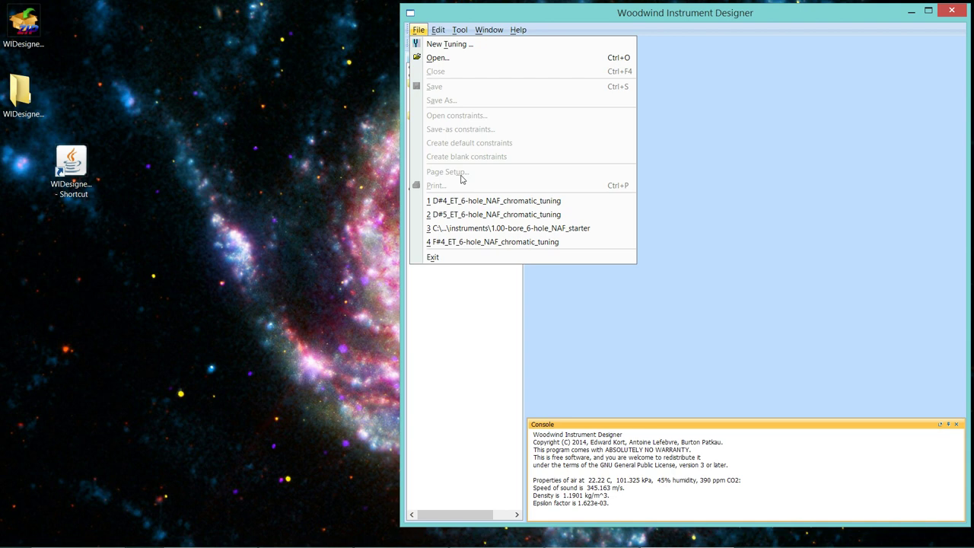
left_click(492, 228)
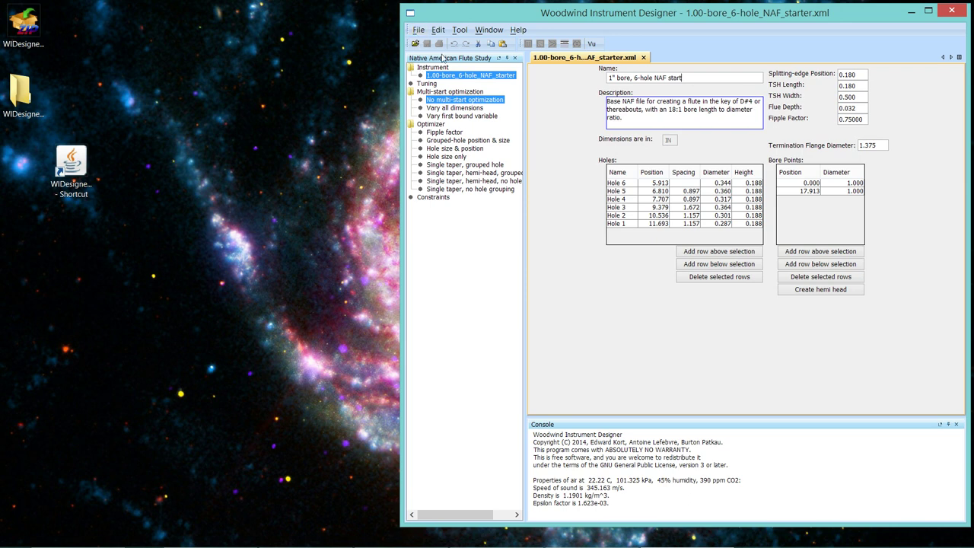
left_click(418, 30)
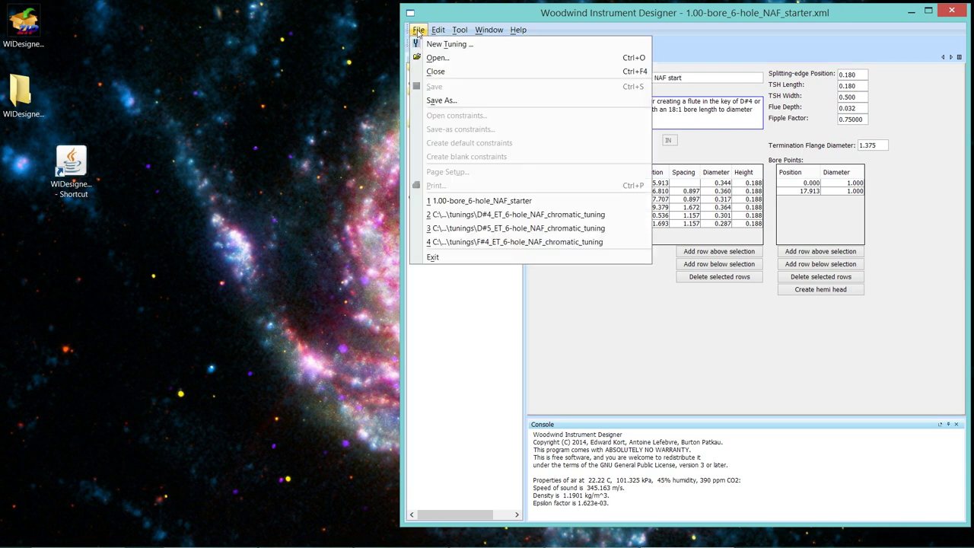
left_click(555, 217)
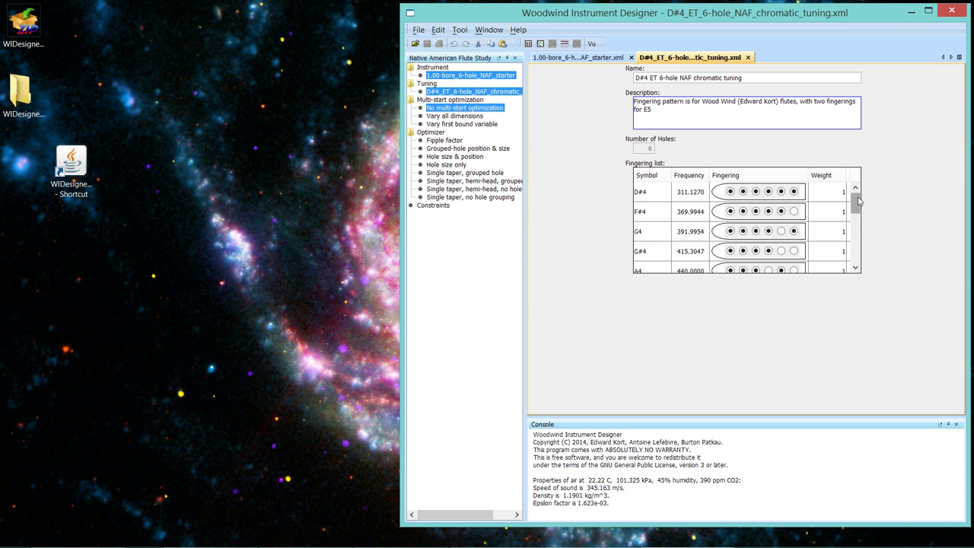
Step: Set the weights of the E5 open and E5 closed fingerings to 0 in the D#4 tuning
left_click_drag(858, 200, 862, 228)
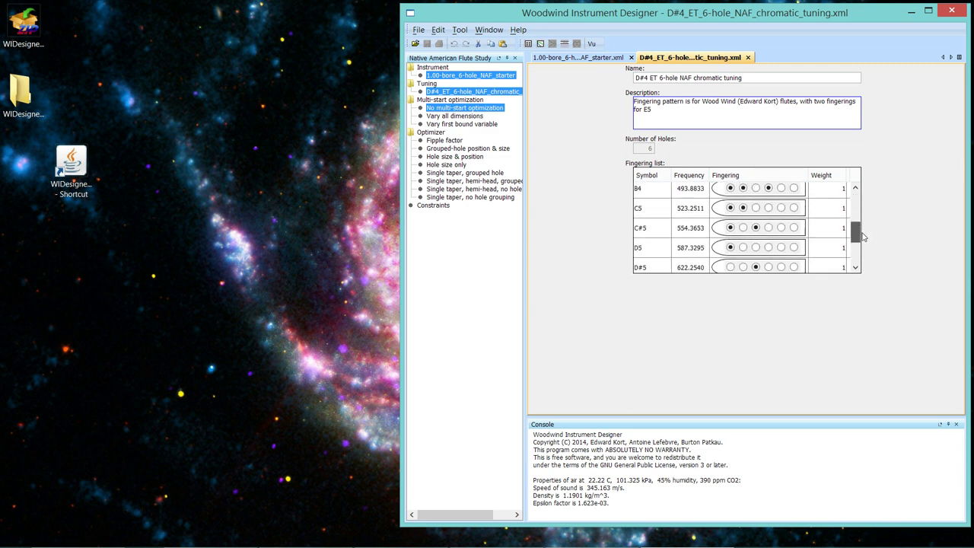
left_click_drag(861, 237, 855, 249)
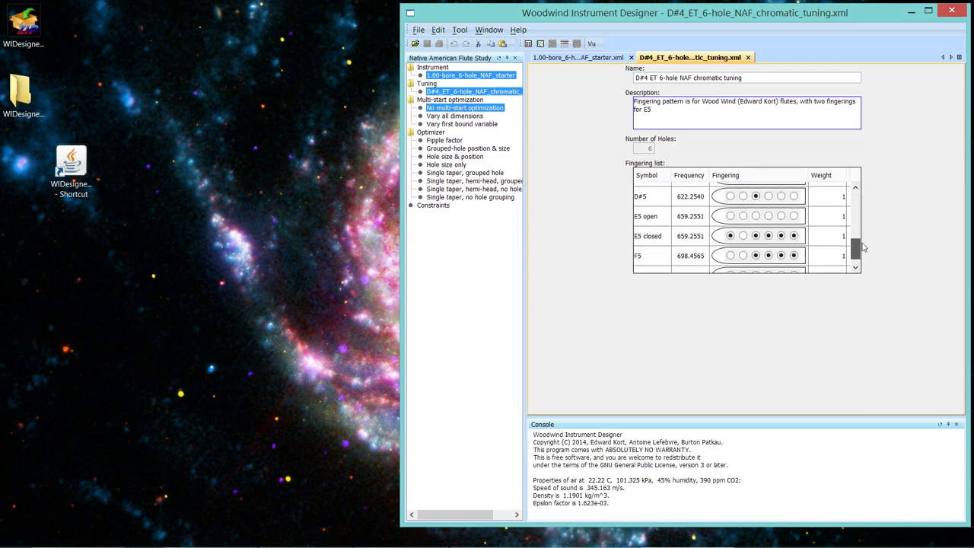
left_click(829, 220)
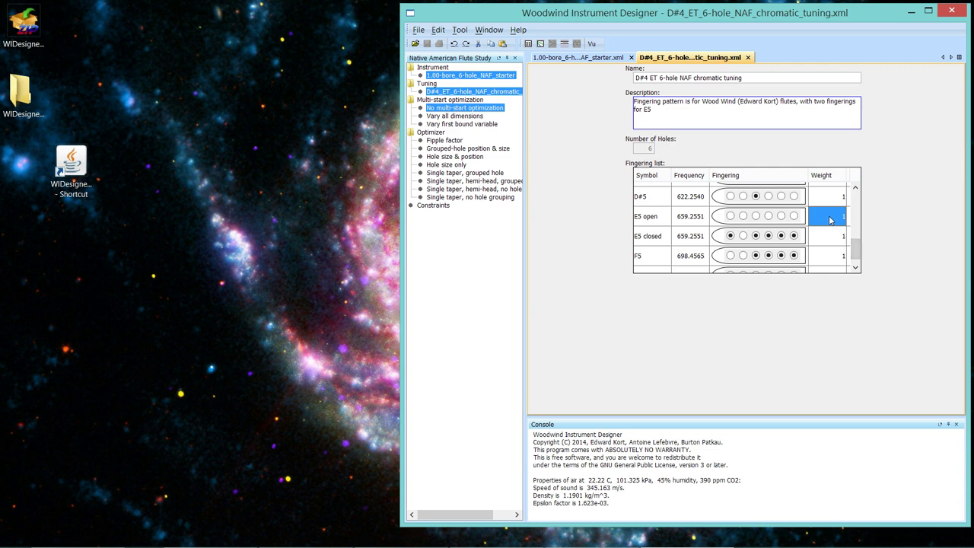
type("0")
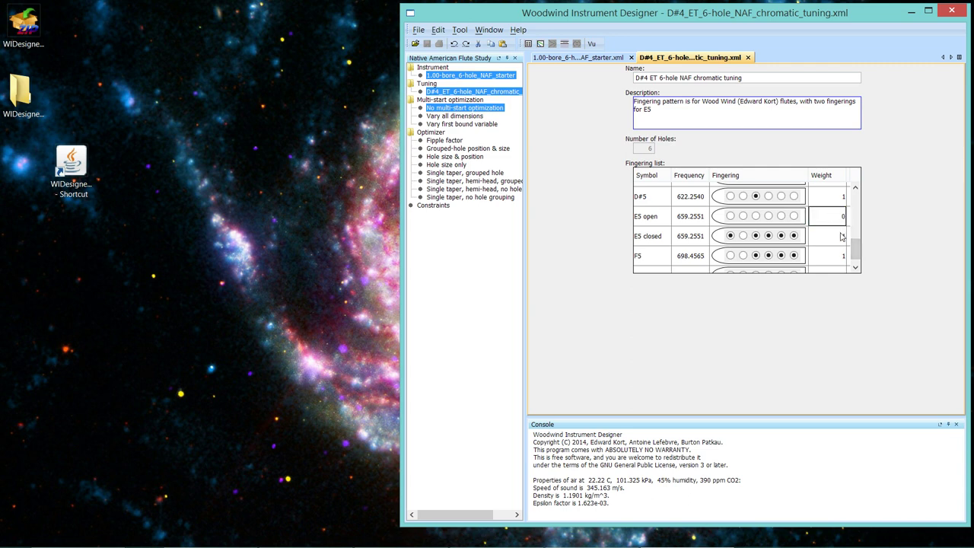
left_click(833, 238)
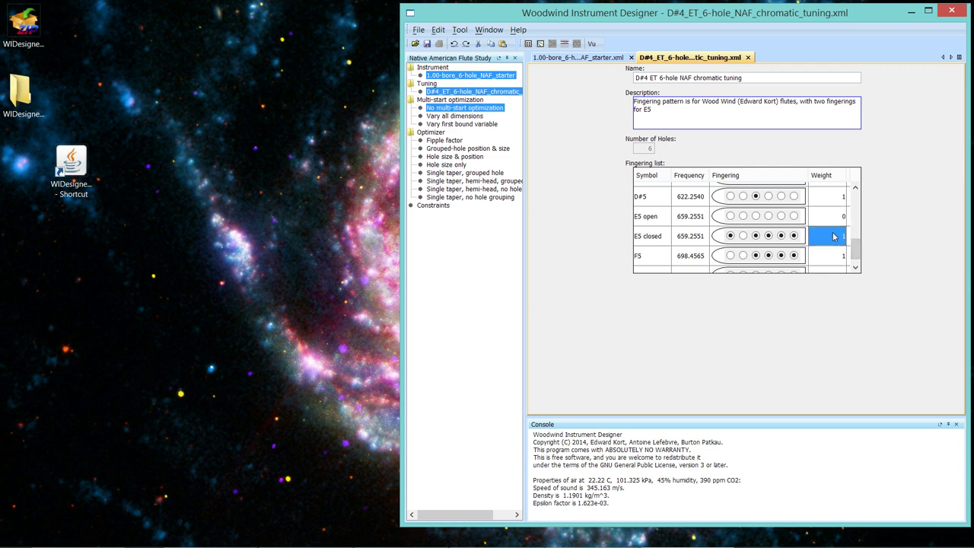
type("0")
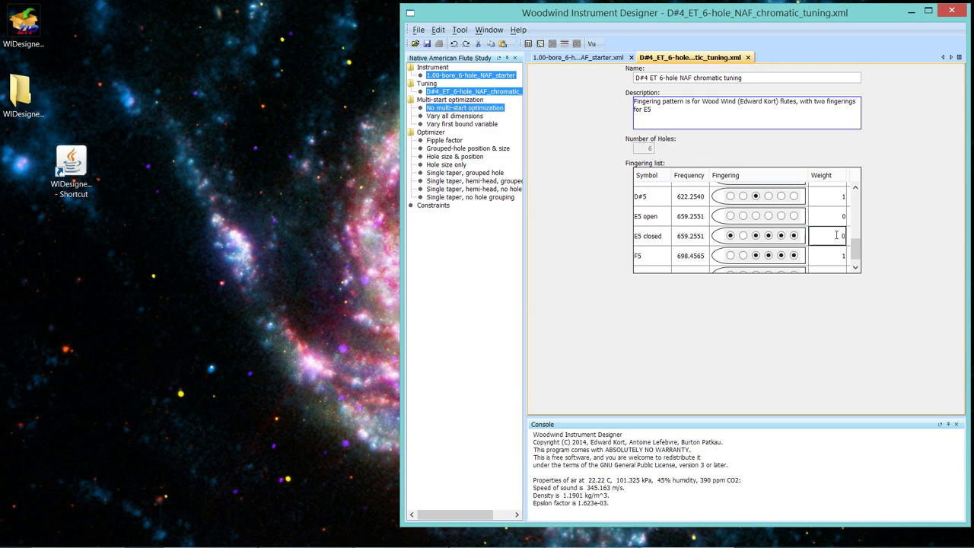
Step: Calculate the starter instrument's tuning table, place its Note column beside Deviation, and move the table window to the lower desktop area
left_click(528, 44)
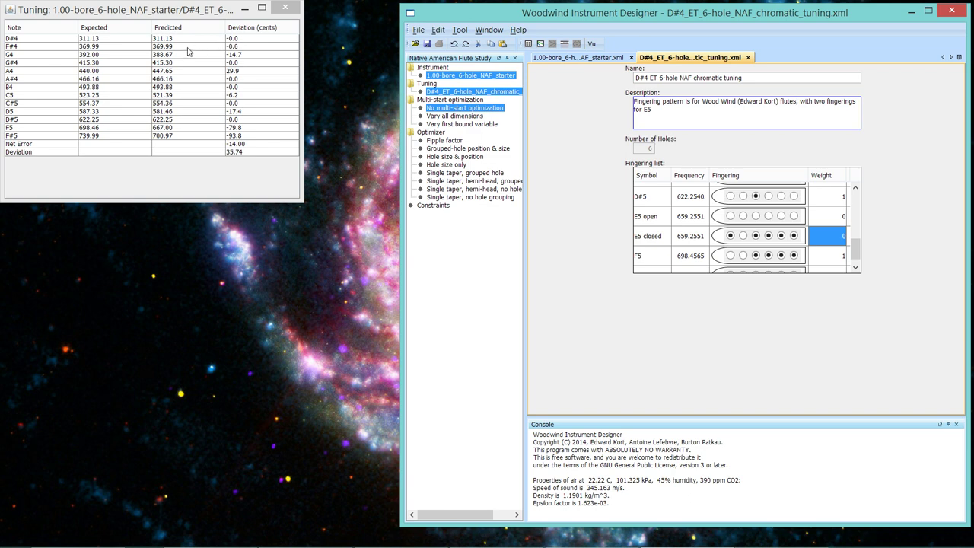
left_click_drag(43, 30, 190, 22)
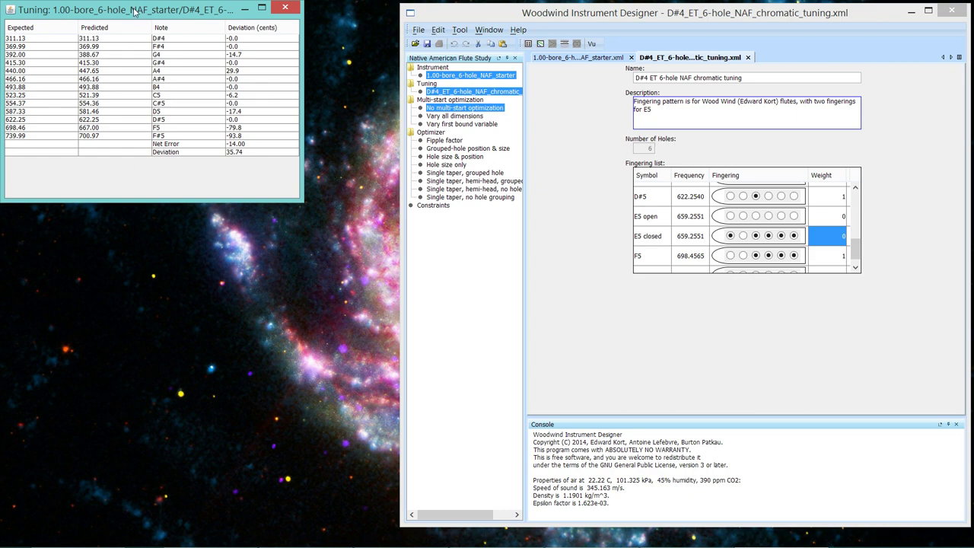
left_click_drag(133, 11, 223, 297)
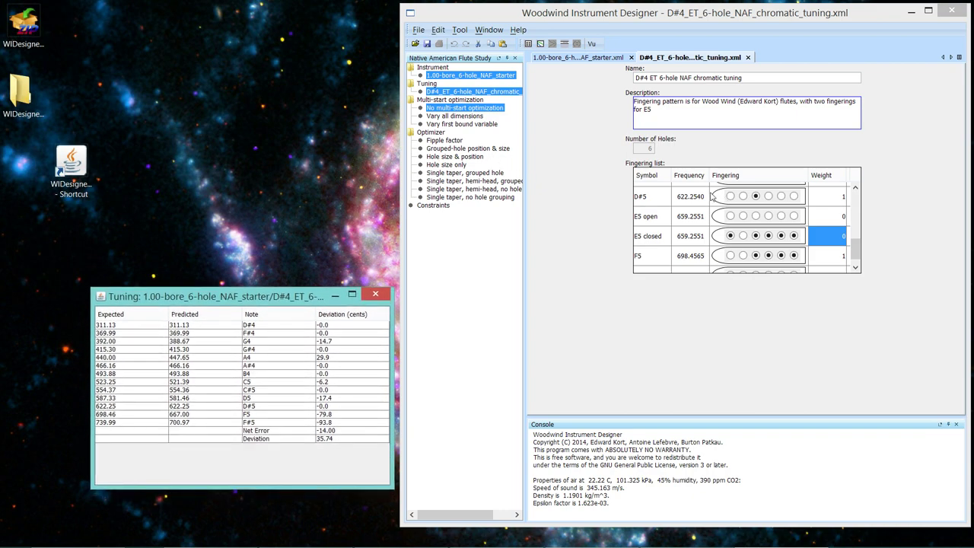
Step: Create default constraints for the "Single taper, grouped hole" optimizer and optimize the starter instrument with them
left_click(607, 61)
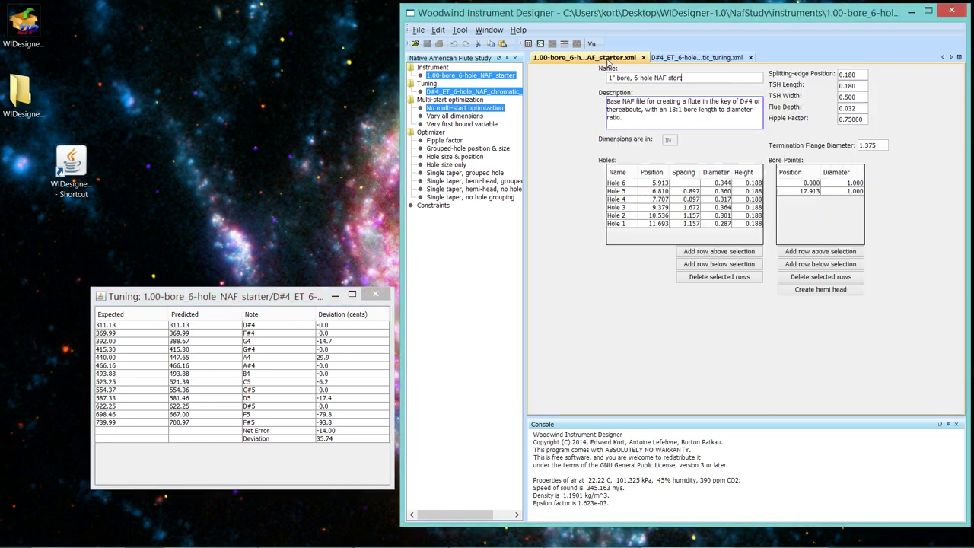
left_click(462, 174)
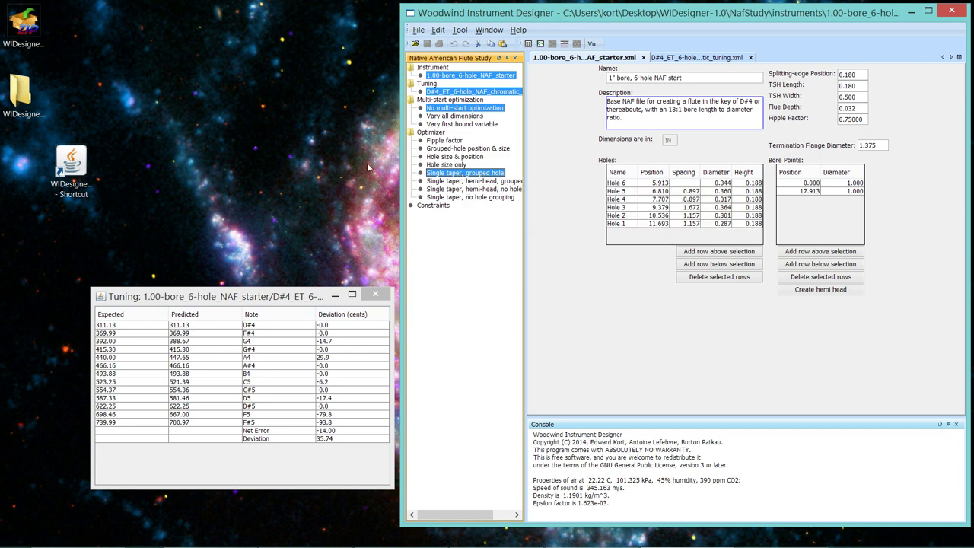
left_click(418, 30)
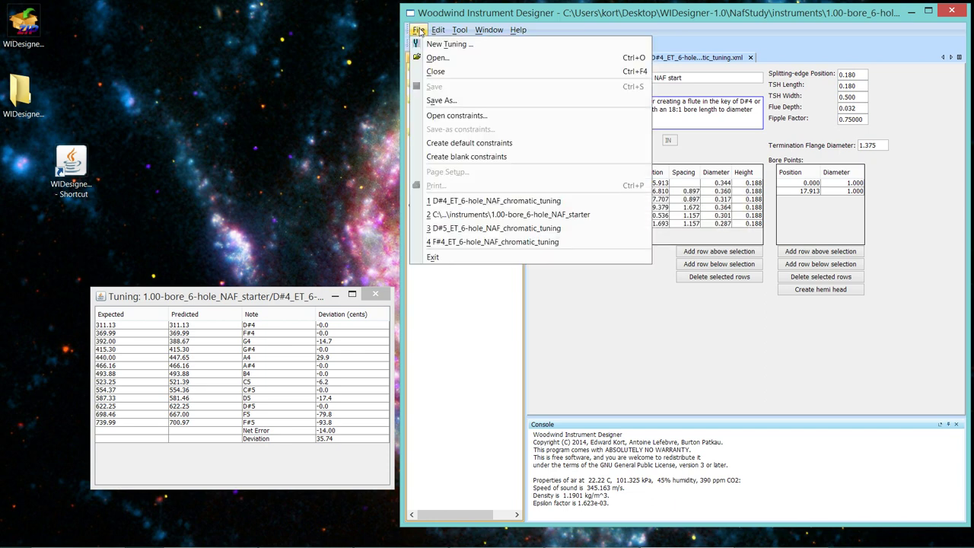
left_click(463, 143)
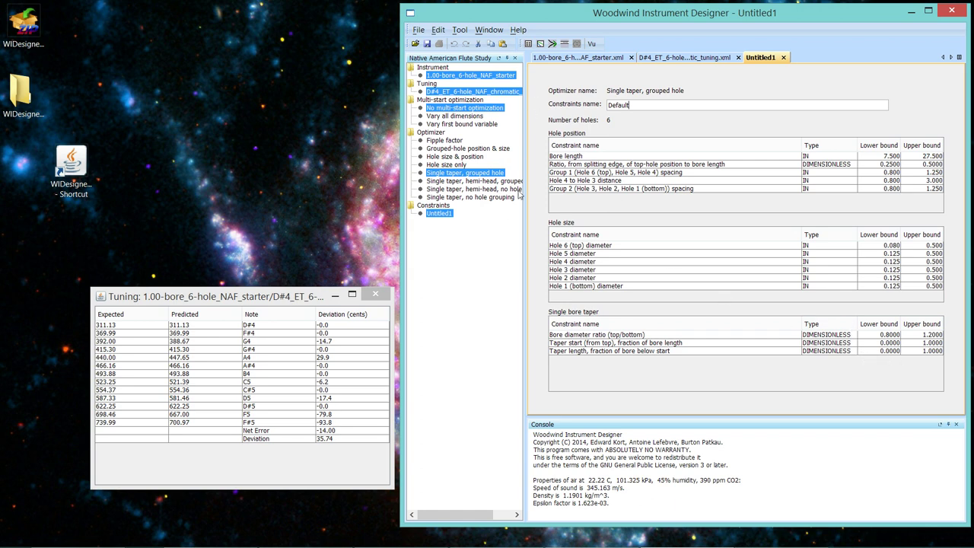
left_click(554, 45)
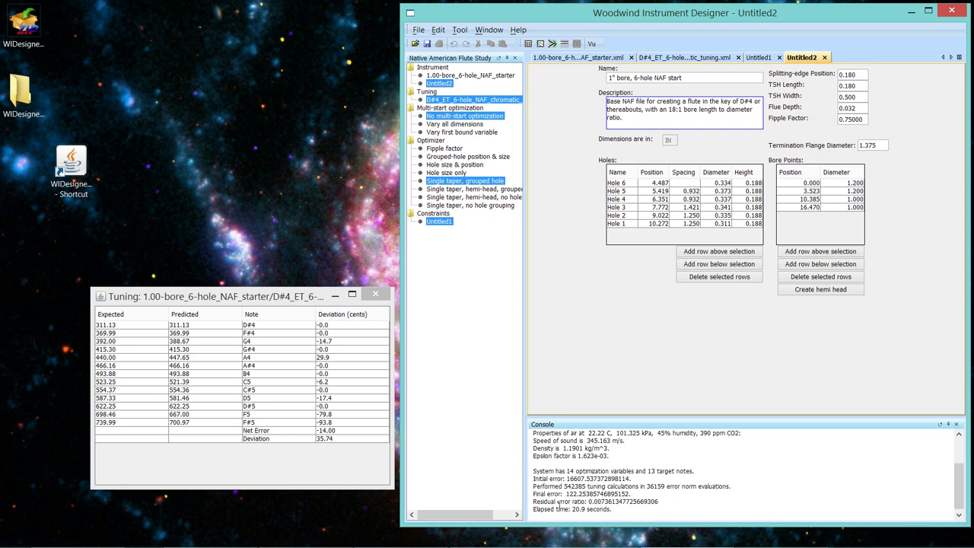
Step: Calculate the optimized instrument's tuning table and move its window over the starter instrument's table
left_click(528, 44)
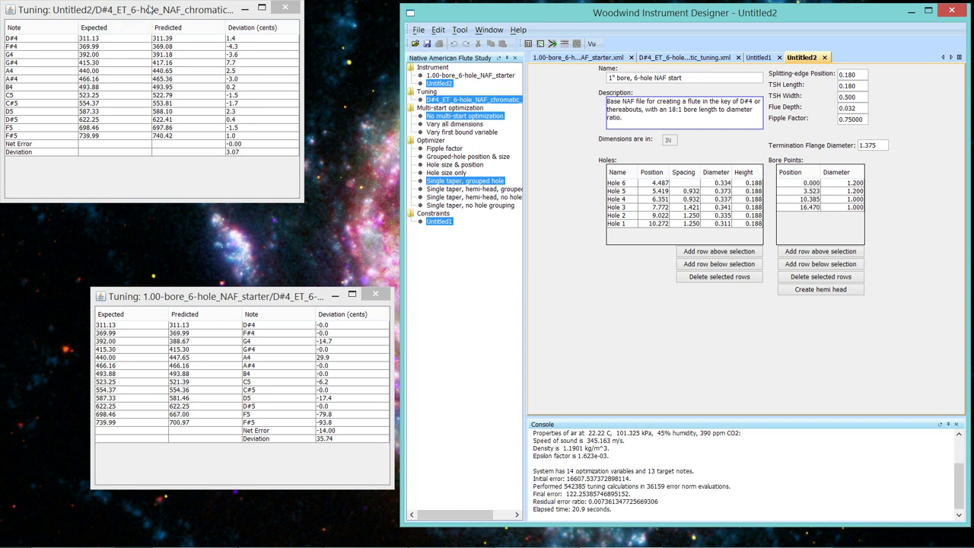
left_click(156, 11)
left_click_drag(156, 10, 238, 253)
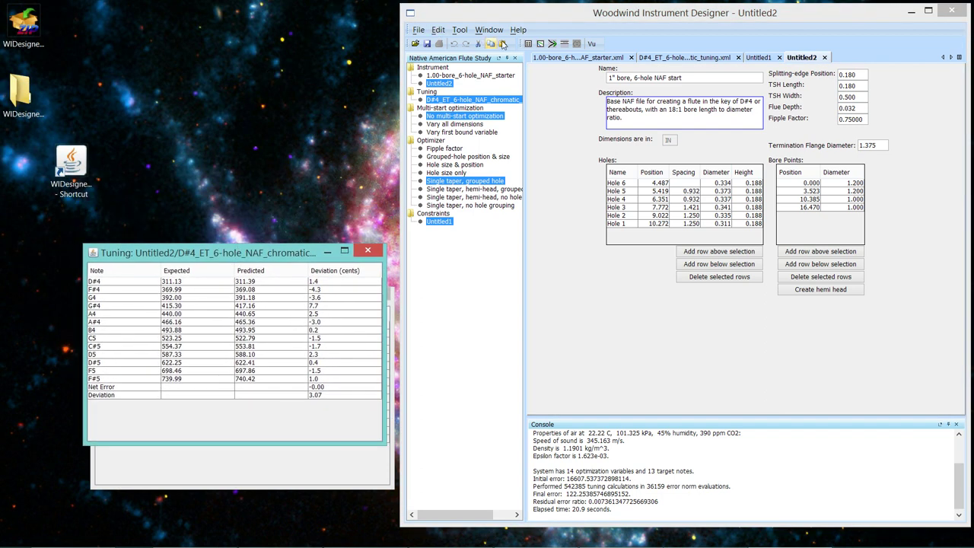
Step: Sketch the optimized instrument, resize and reposition the sketch window to examine the bore profile and holes, and close it
left_click(565, 46)
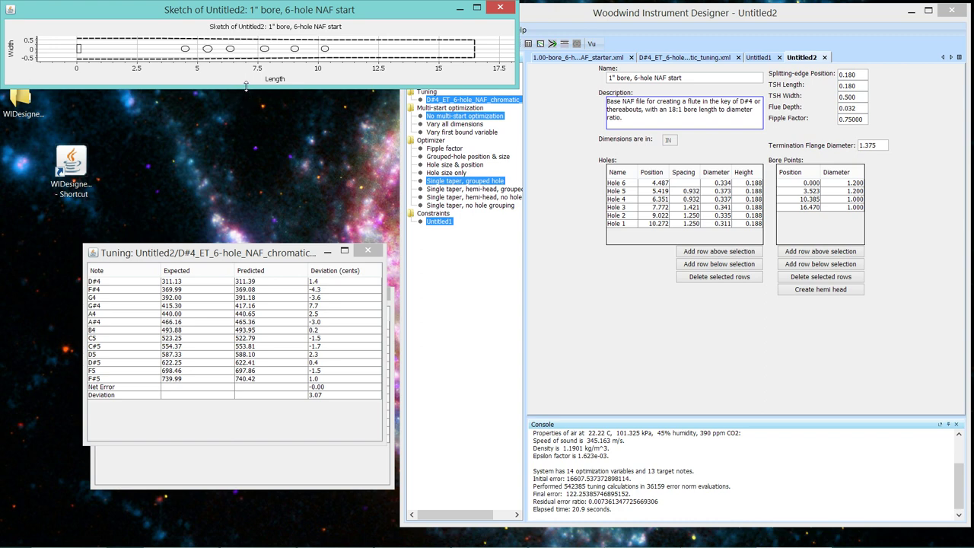
mouse_move(246, 86)
left_mouse_down()
mouse_move(265, 236)
mouse_move(254, 274)
left_mouse_up()
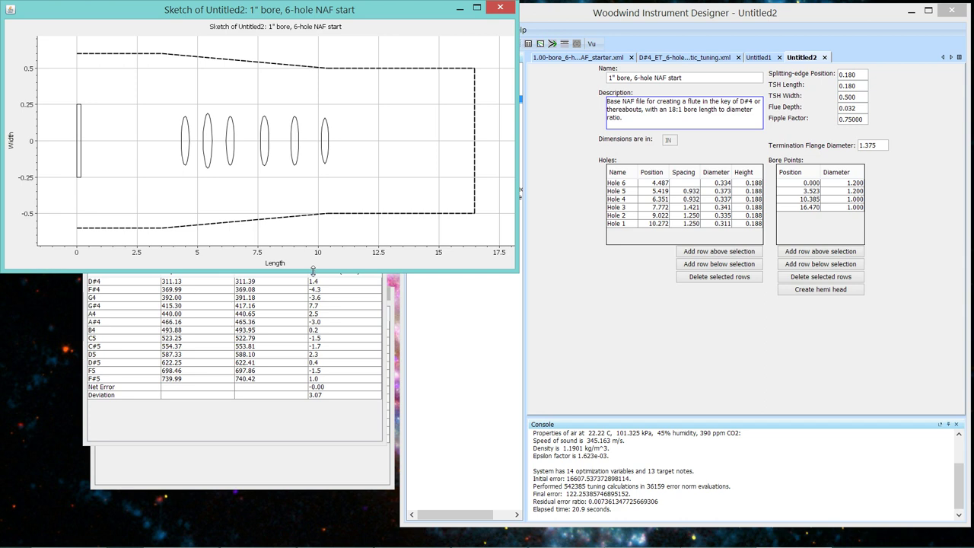
mouse_move(312, 270)
left_mouse_down()
mouse_move(294, 126)
mouse_move(303, 137)
mouse_move(305, 119)
left_mouse_up()
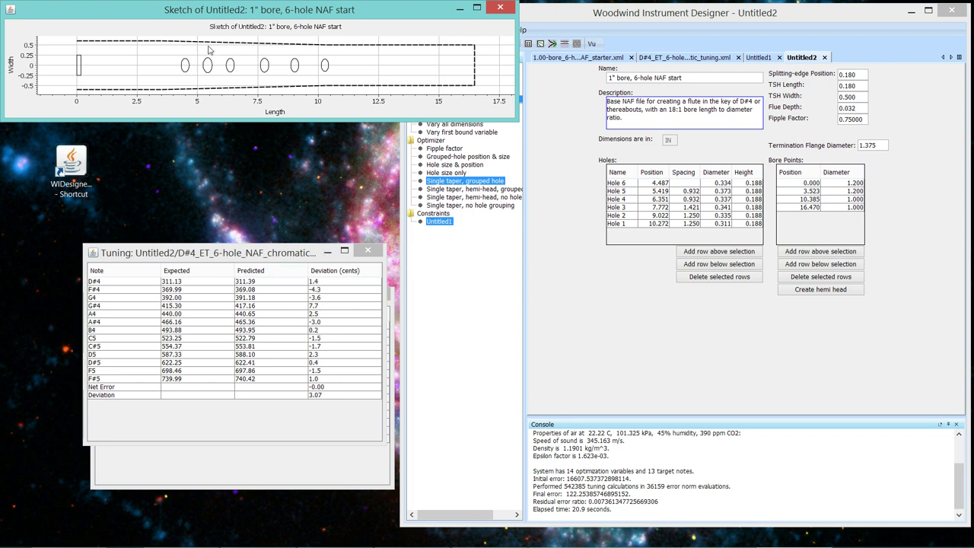
mouse_move(216, 8)
left_mouse_down()
mouse_move(233, 105)
mouse_move(226, 131)
mouse_move(221, 95)
left_mouse_up()
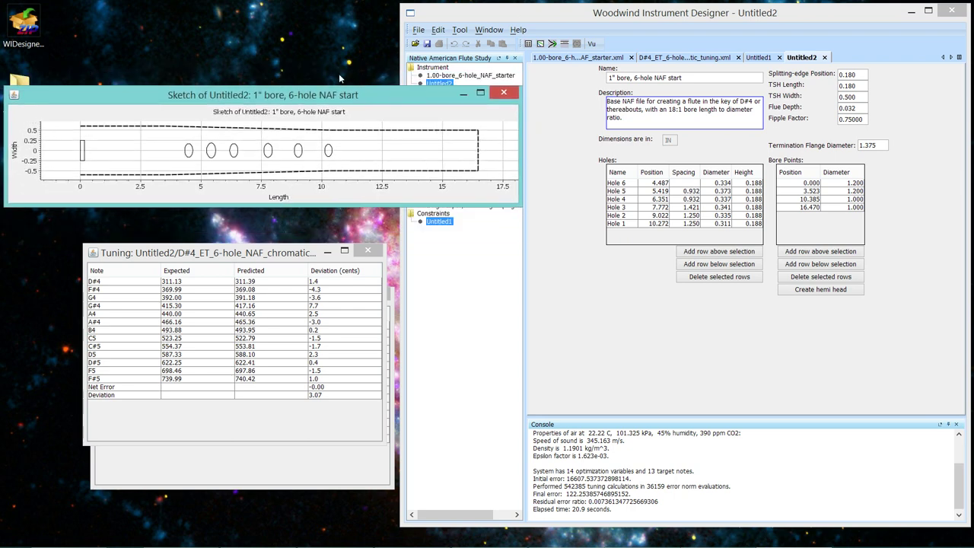
left_click(508, 92)
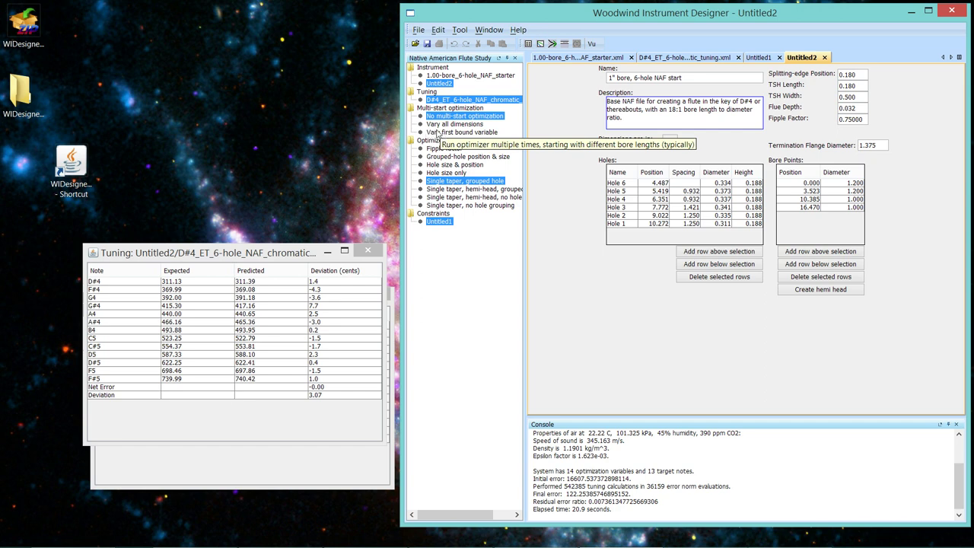
Step: Compare the constraints with the optimized bore, and set the bore length constraint's lower bound to 15 and upper bound to 18 inches
left_click(758, 58)
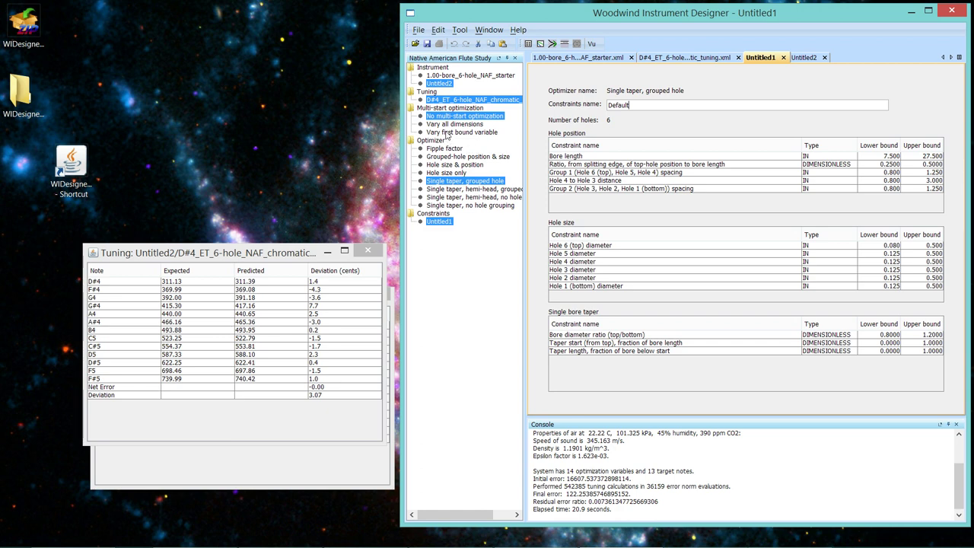
mouse_move(447, 136)
left_click(806, 58)
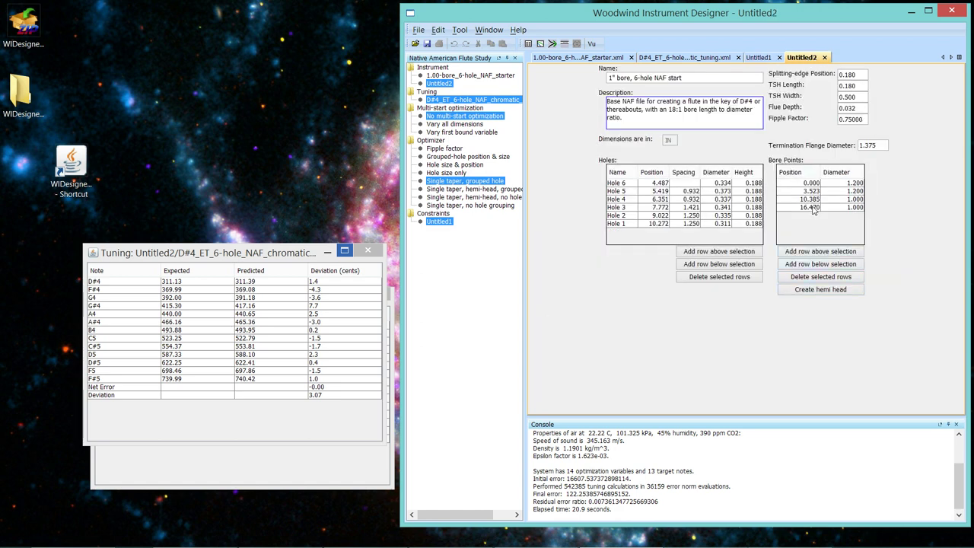
left_click(758, 59)
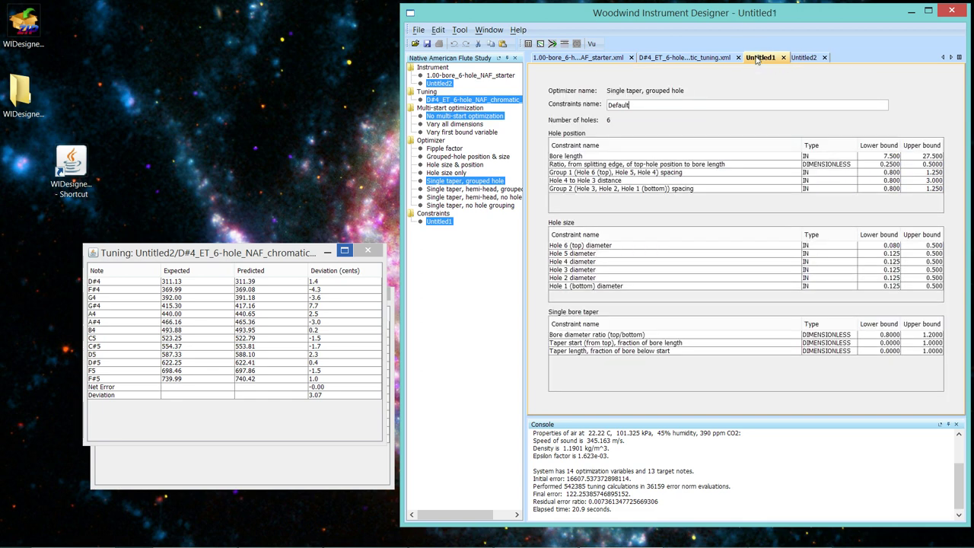
left_click(888, 157)
type("15")
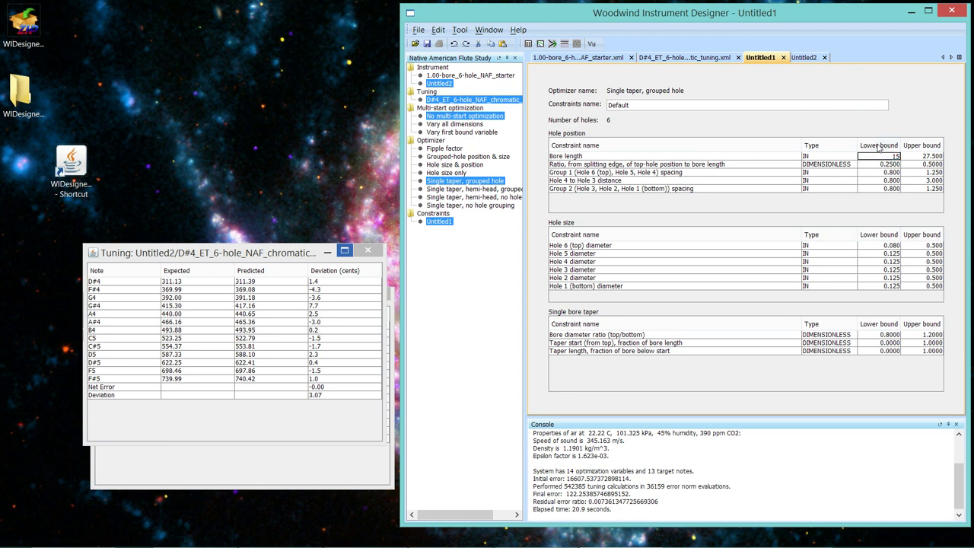
key("Tab")
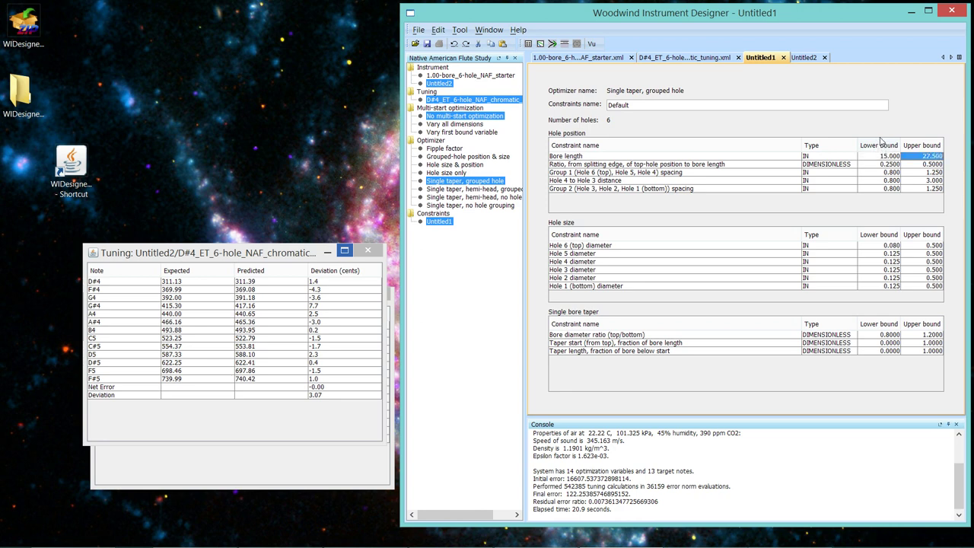
type("18")
key("Return")
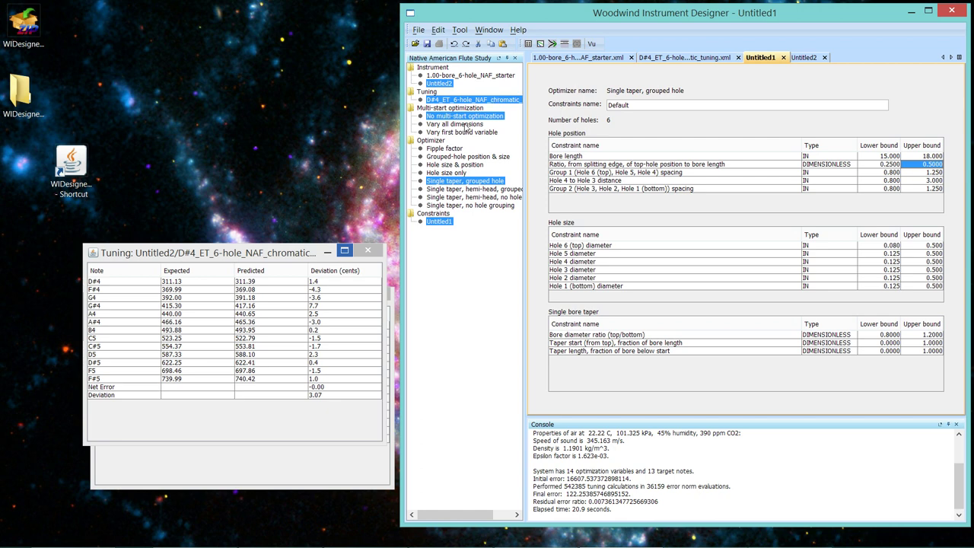
Step: Run the grouped-hole optimizer on the 1.00-bore_6-hole_NAF_starter instrument with the "Vary all dimensions" multi-start option
left_click(466, 125)
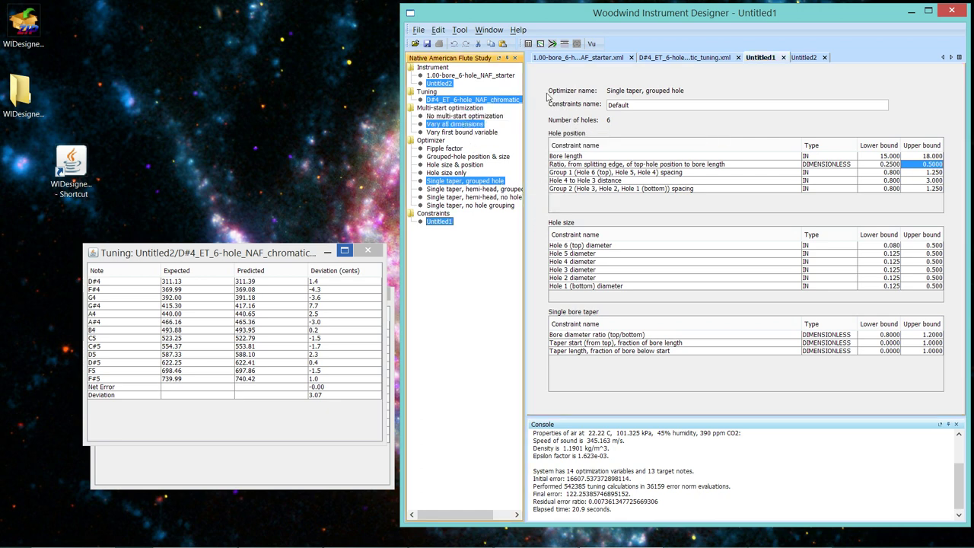
left_click(479, 76)
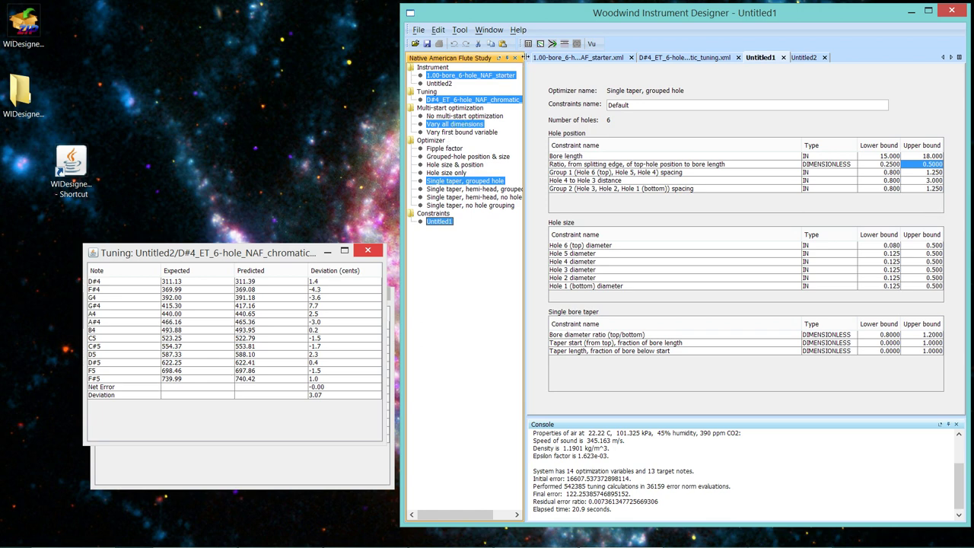
left_click(553, 44)
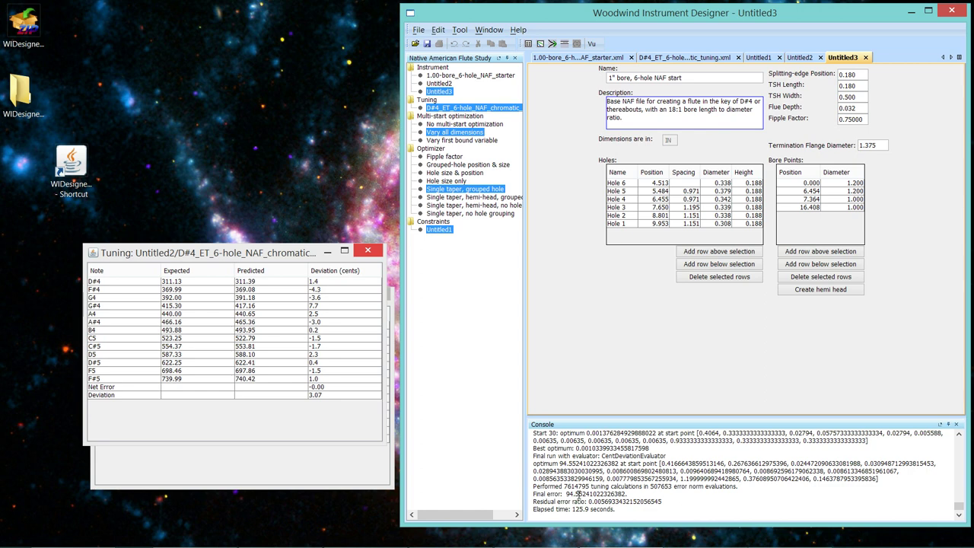
Step: Review the multi-start optimization log in the console, from its first start points to the final error
left_click(959, 455)
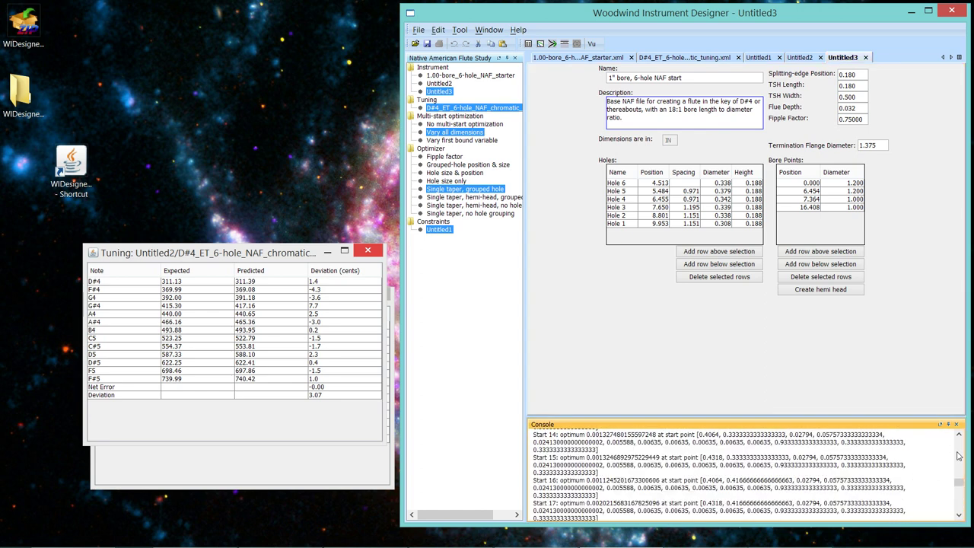
left_click(959, 455)
left_click(959, 455)
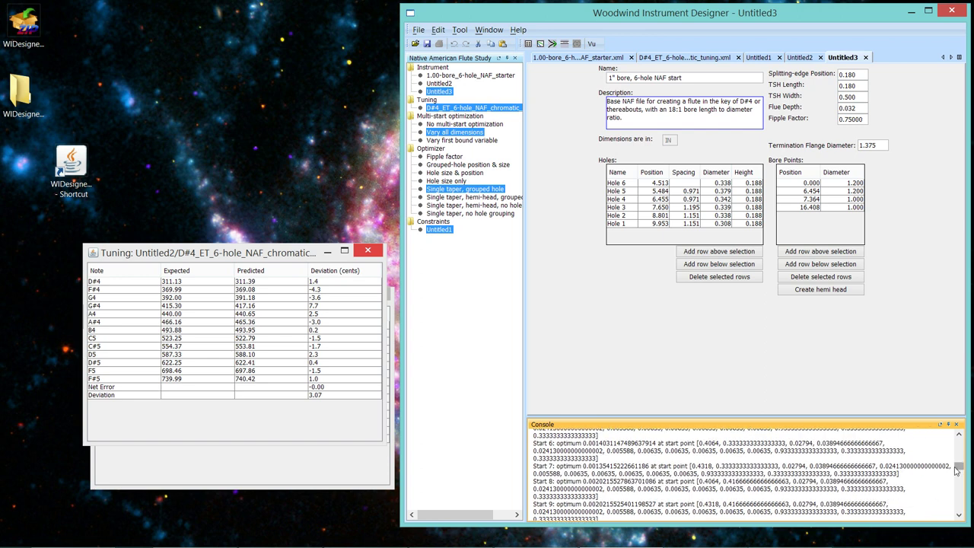
left_click(962, 464)
left_click_drag(962, 464, 962, 451)
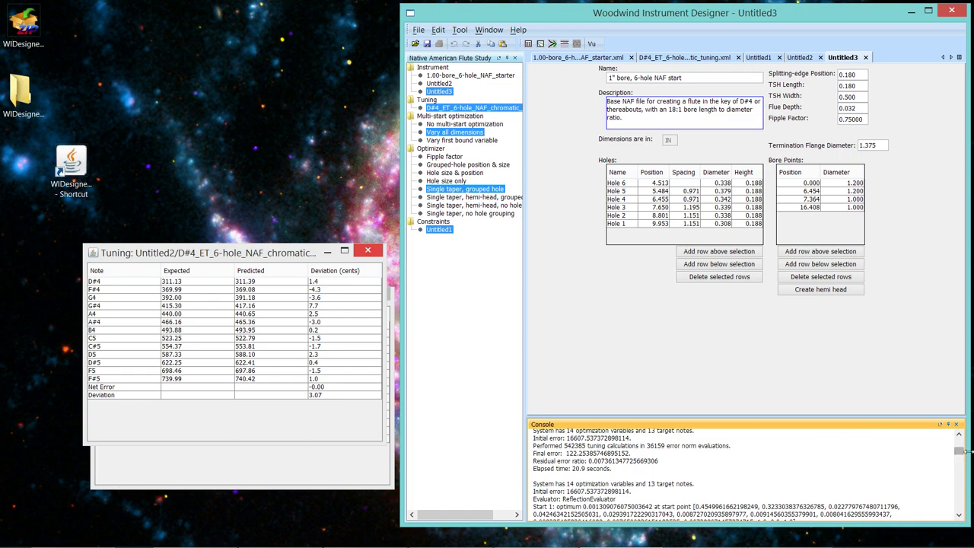
left_click(961, 469)
left_click_drag(961, 469, 960, 511)
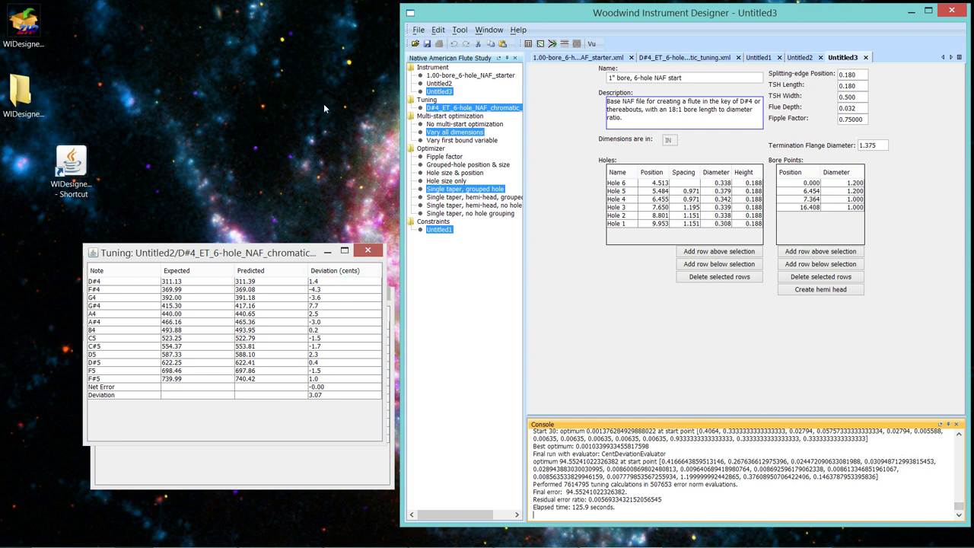
Step: Sketch the multi-start optimized instrument Untitled3 in an enlarged window and calculate its tuning table
left_click(564, 44)
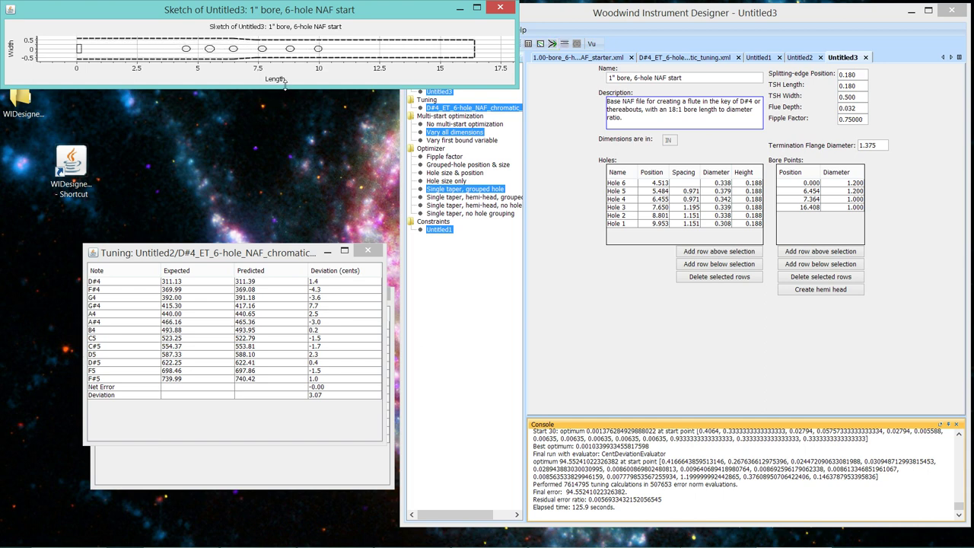
left_click_drag(286, 85, 306, 197)
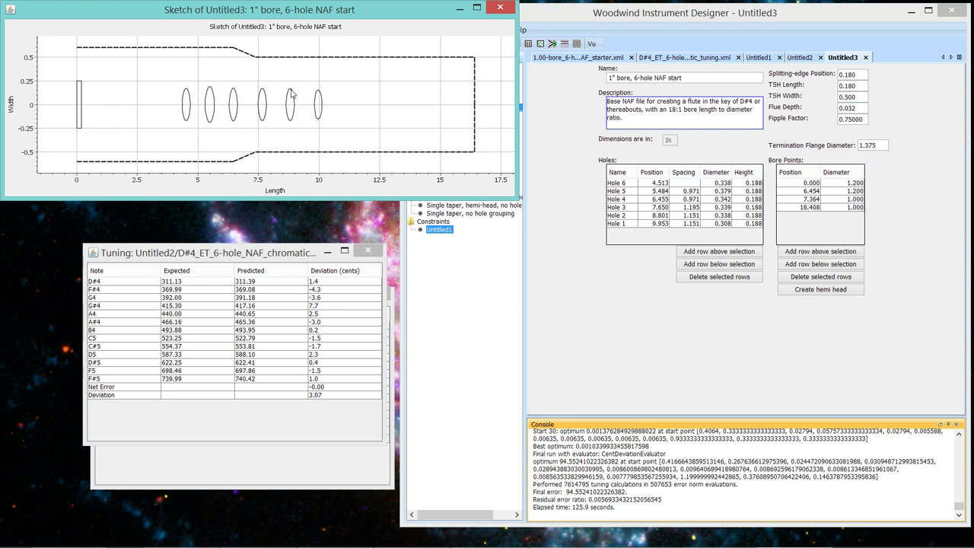
left_click(565, 14)
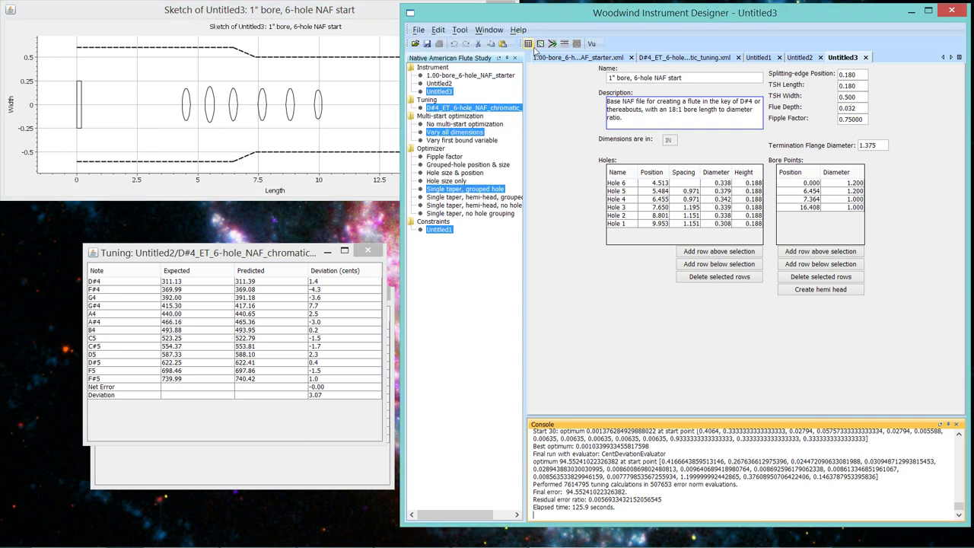
left_click(529, 44)
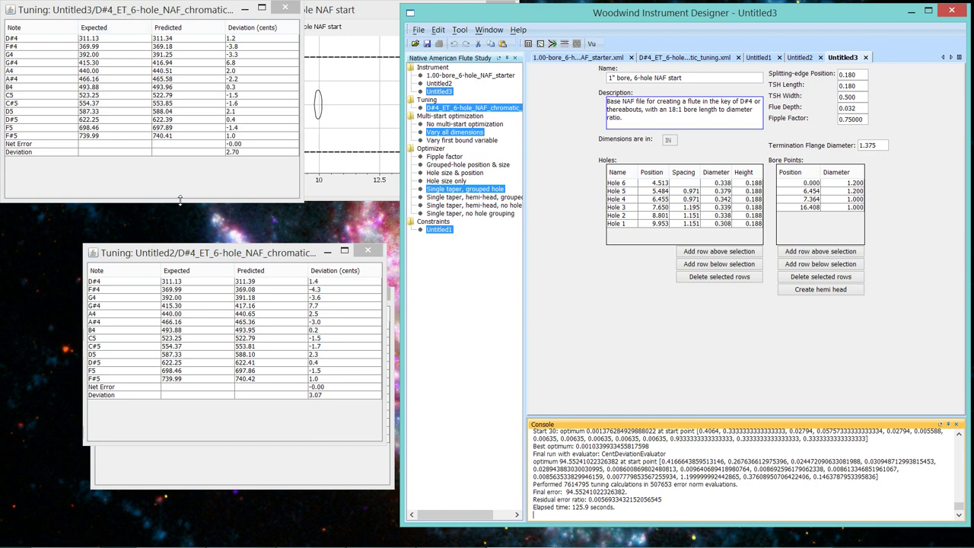
left_click(354, 10)
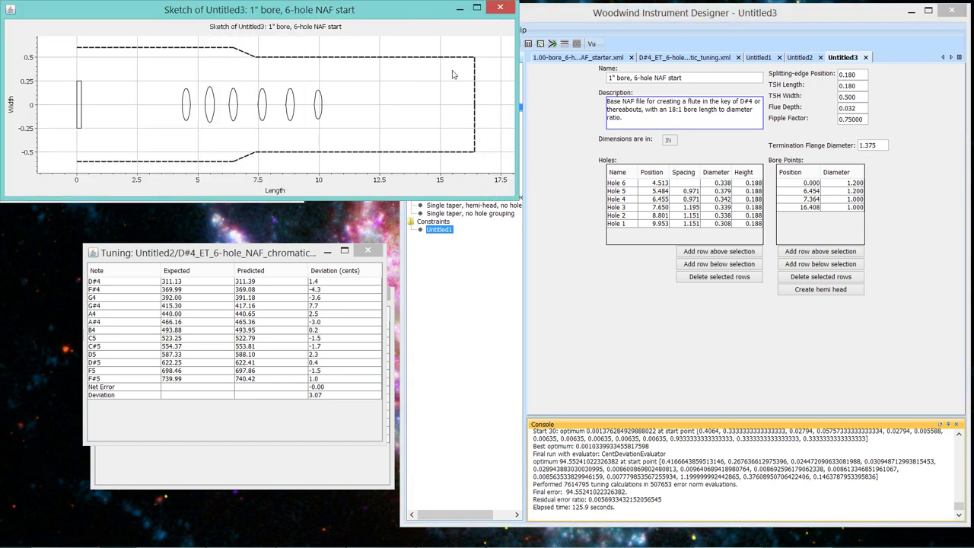
left_click(543, 14)
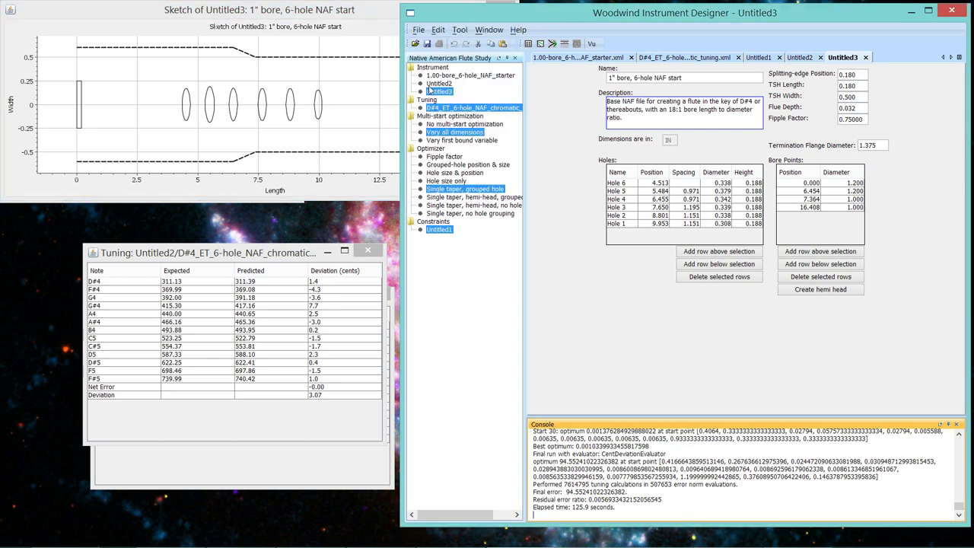
Step: Sketch instrument Untitled2, enlarge the sketch window, and compare its bore profile and holes with the Untitled3 sketch
left_click(438, 82)
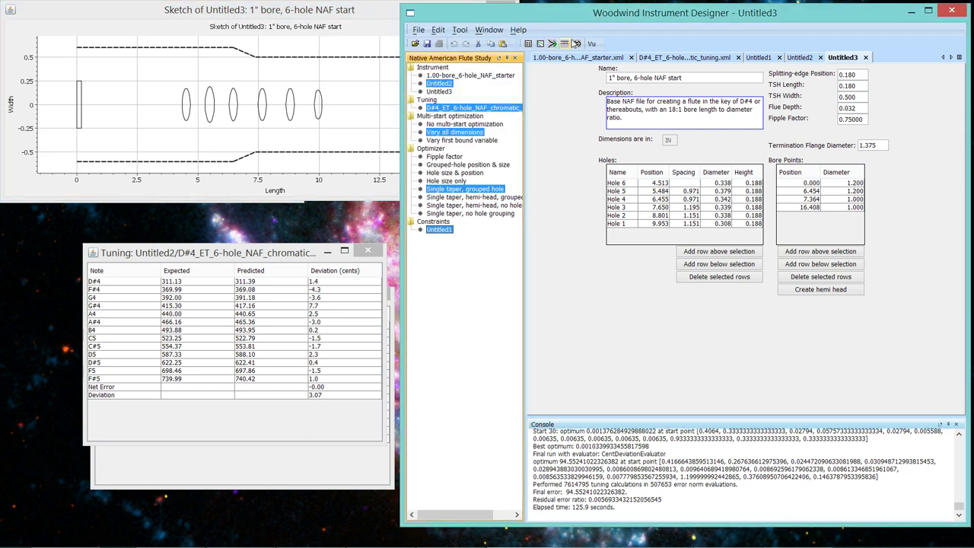
left_click(571, 45)
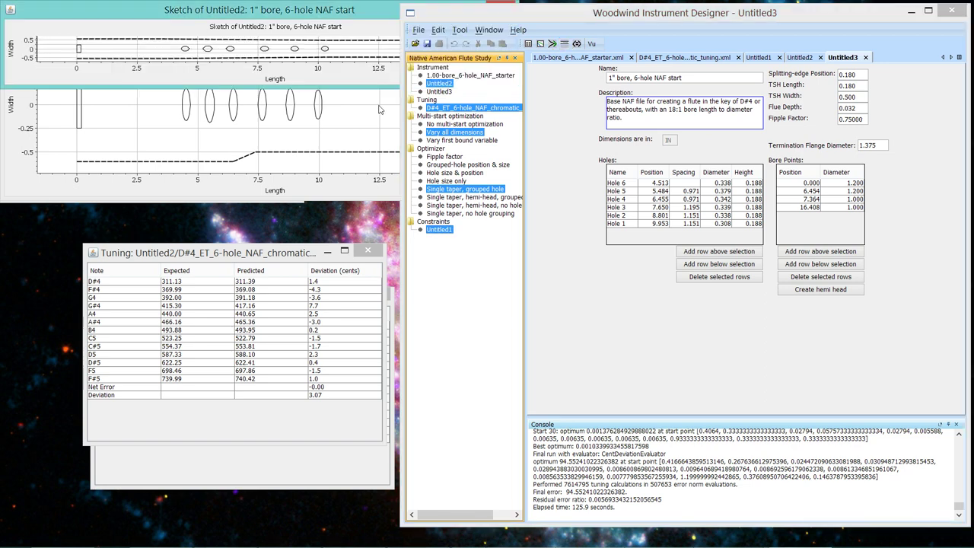
left_click_drag(256, 86, 256, 187)
left_click(251, 12)
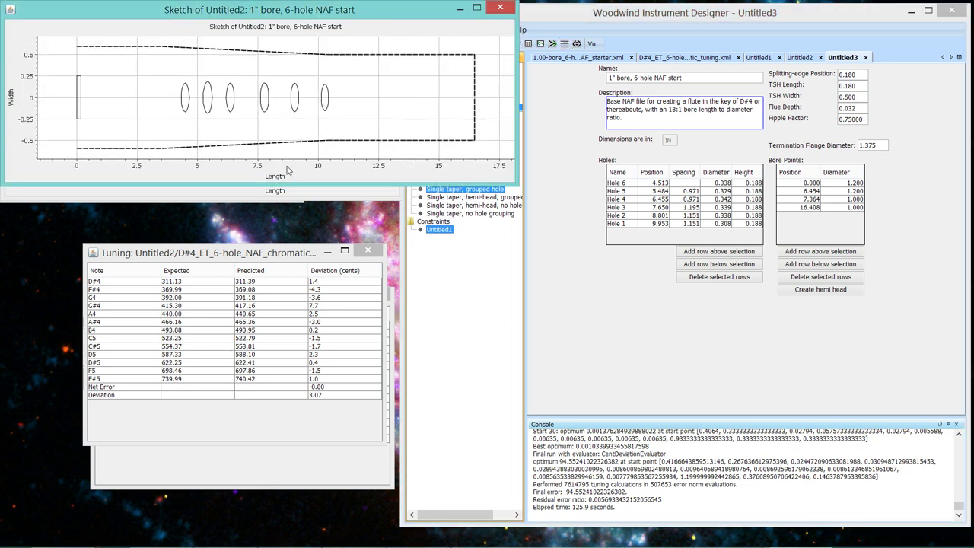
left_click_drag(250, 191, 251, 199)
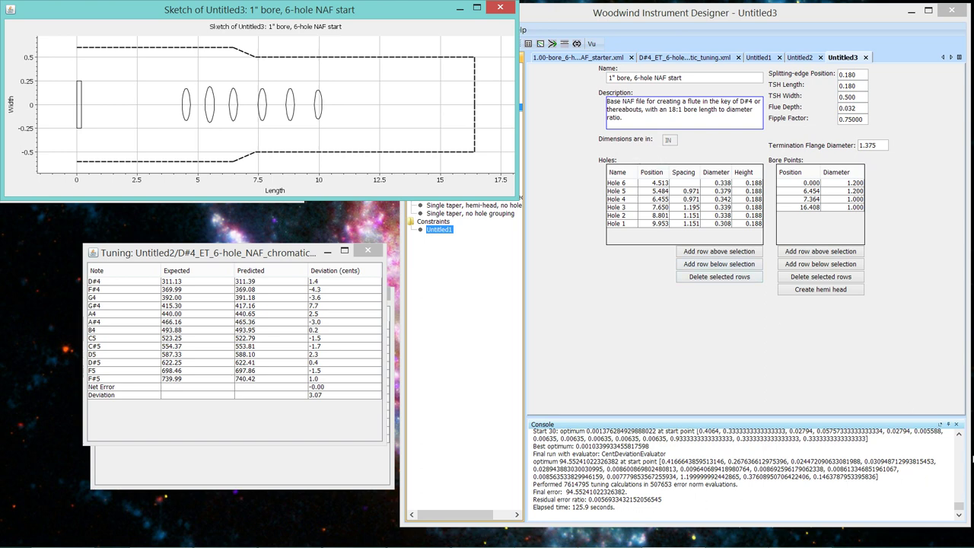
Step: Detach the console, enlarge it to read the complete optimization log, and dock it again
left_click(941, 424)
left_click(942, 424)
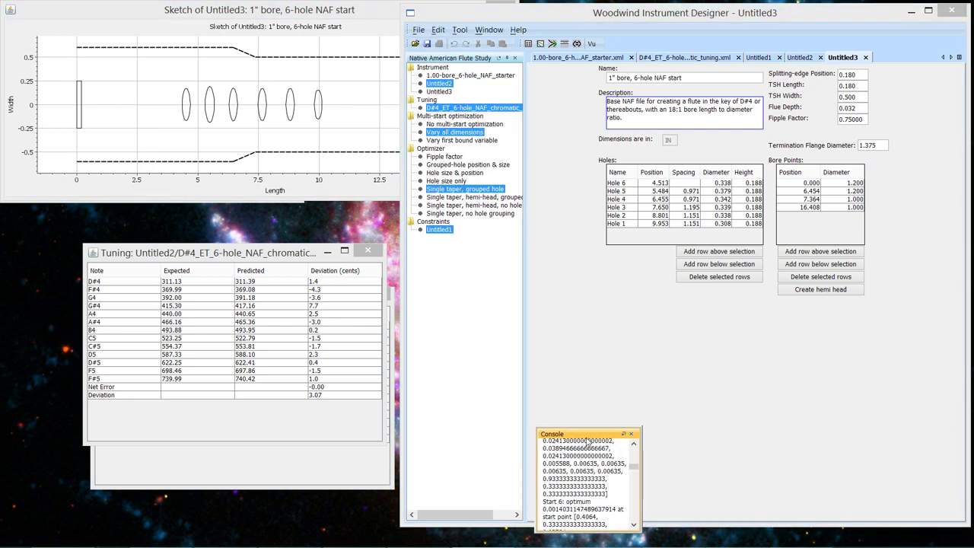
mouse_move(156, 30)
left_mouse_down()
mouse_move(194, 48)
mouse_move(53, 18)
left_mouse_up()
left_click_drag(109, 114, 917, 492)
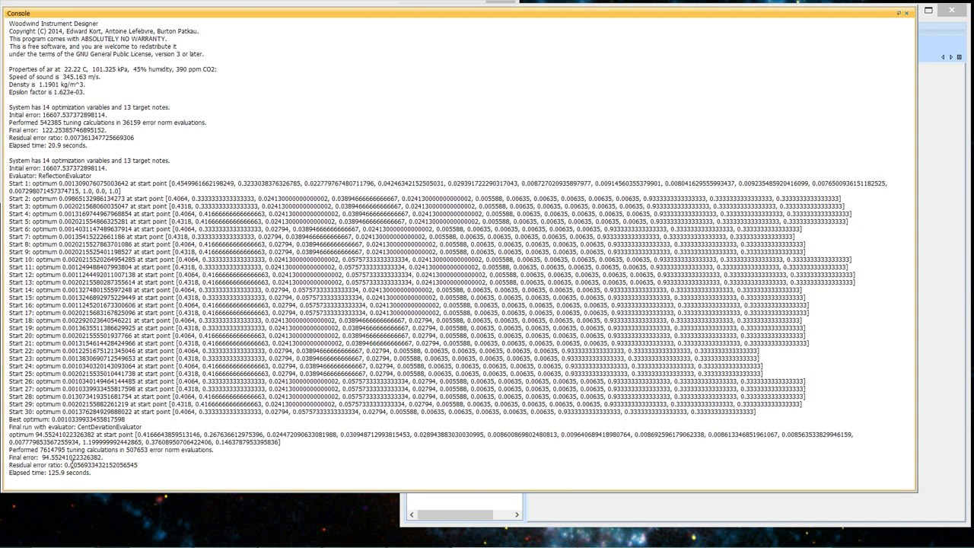
left_click(898, 15)
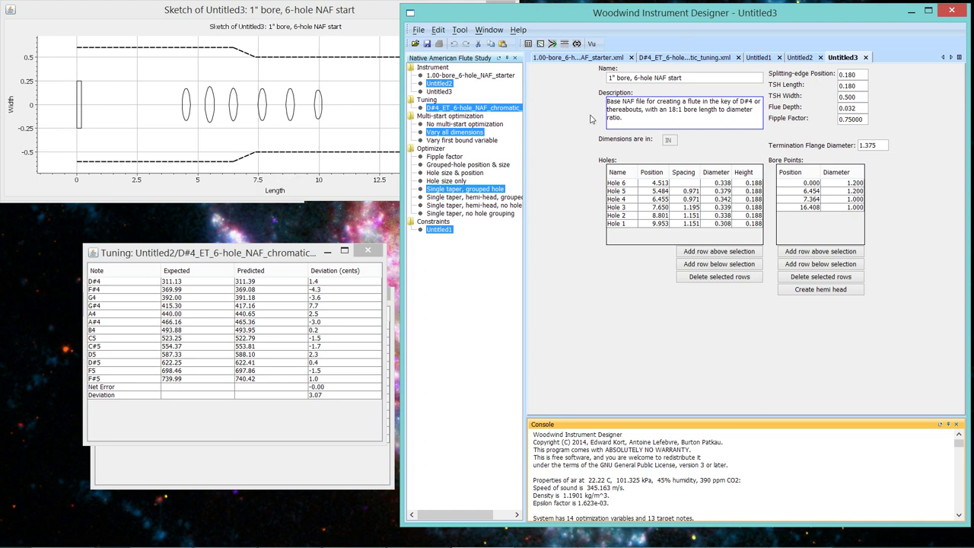
Step: In the Untitled1 constraints, set the lower bound of the bore diameter ratio to 1 and of the taper length fraction to 0.3
left_click(751, 61)
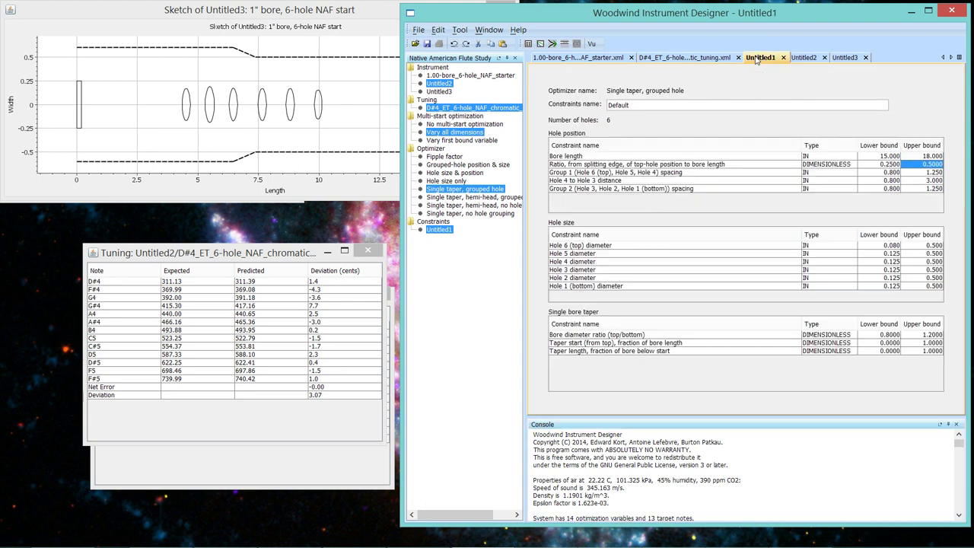
left_click(890, 335)
type("1")
key("Return")
left_click(274, 18)
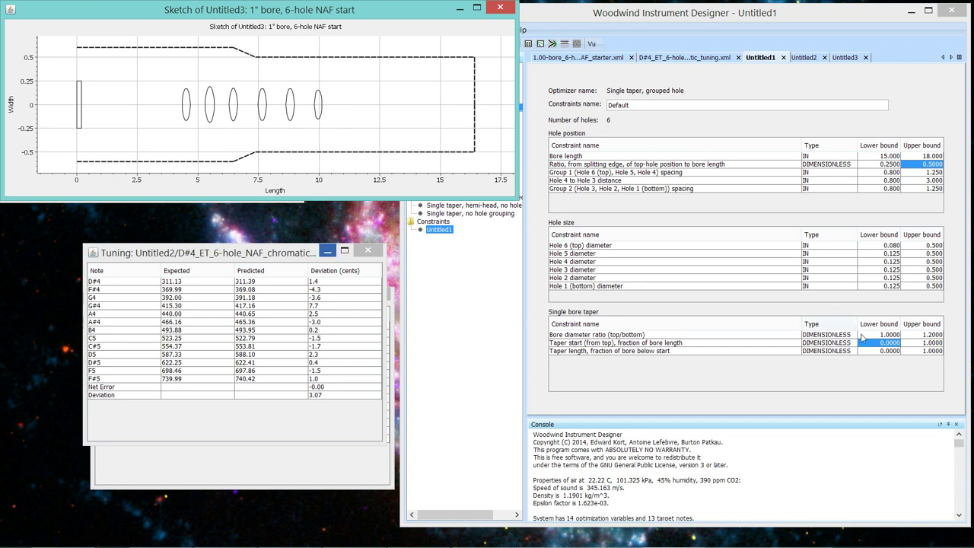
left_click(882, 350)
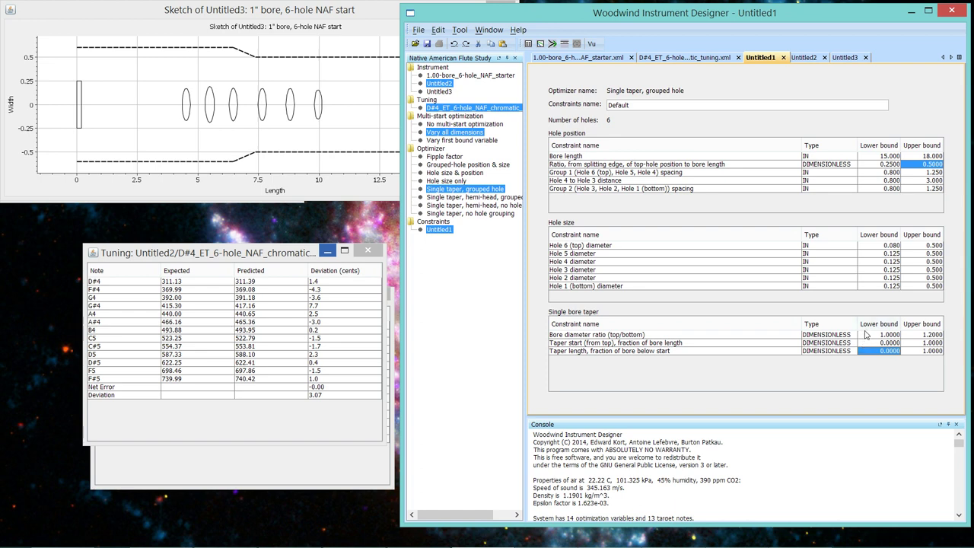
key("BackSpace")
type(".3")
Step: Optimize the 1.00-bore_6-hole_NAF_starter instrument with the revised constraints and review the end of the console log
left_click(491, 76)
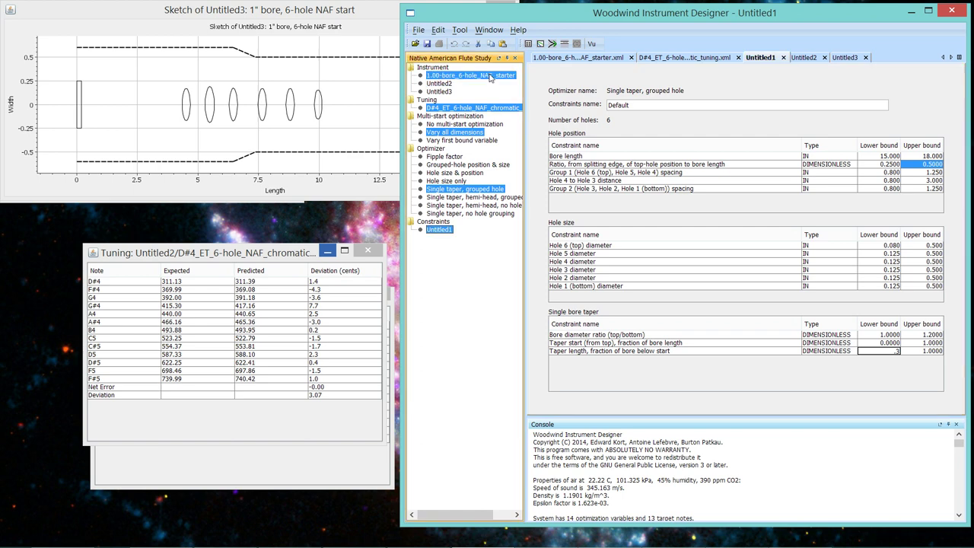
left_click(553, 44)
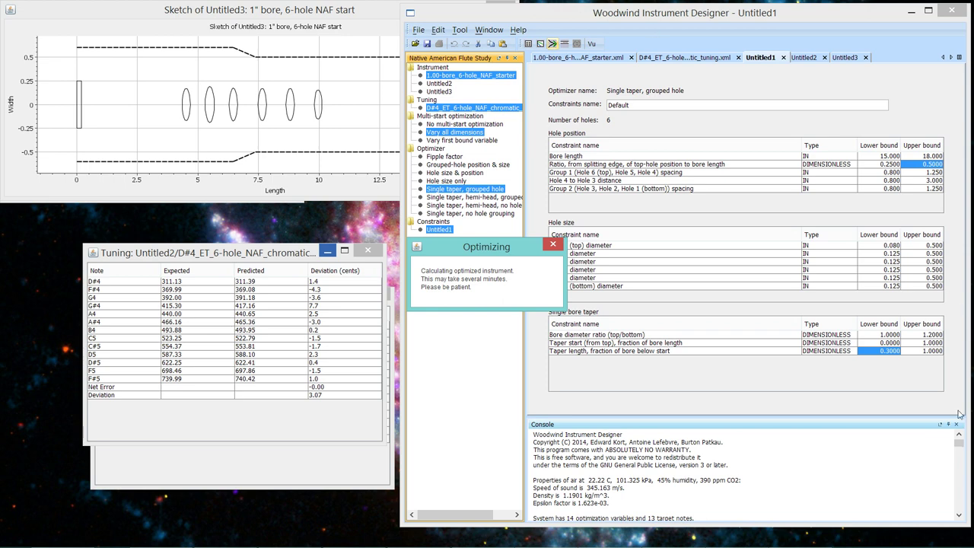
mouse_move(526, 541)
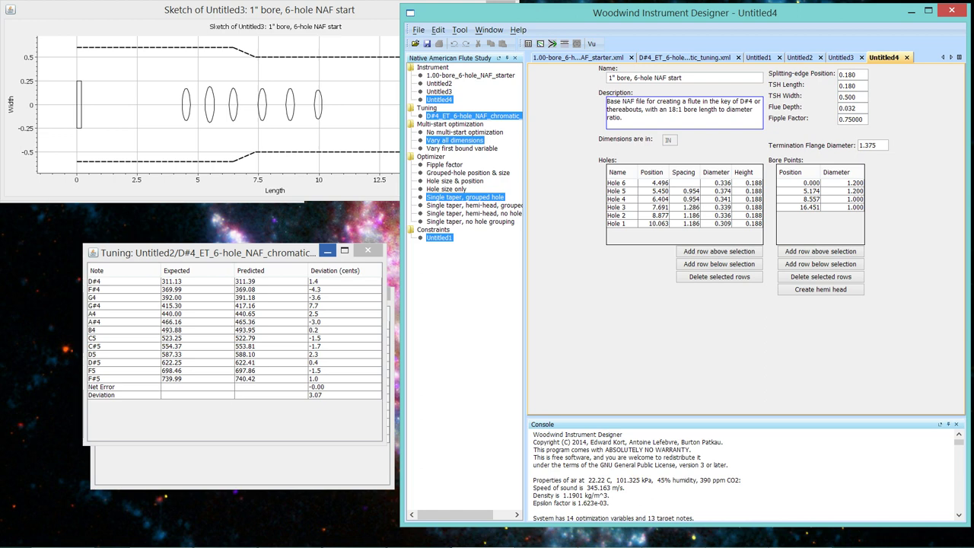
left_click_drag(958, 444, 959, 517)
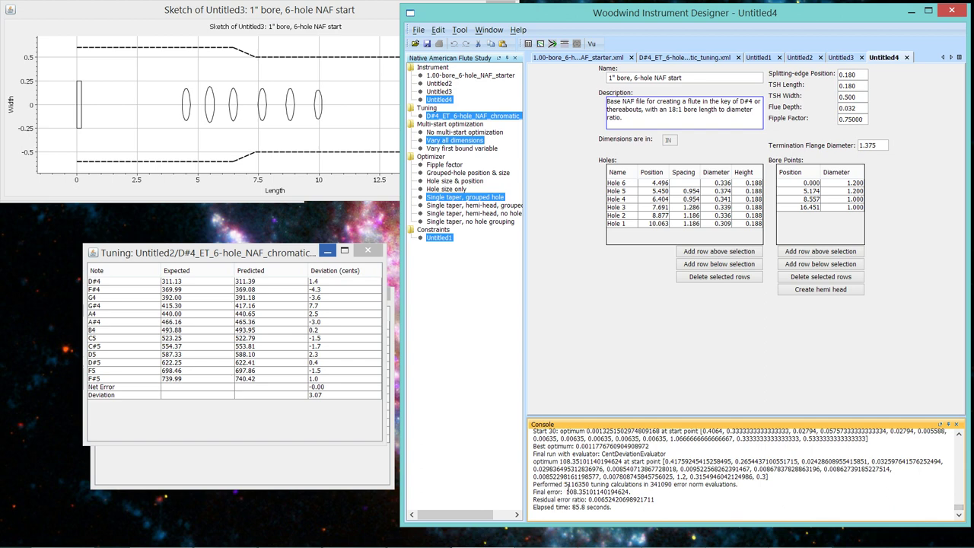
Step: Sketch the newly optimized instrument Untitled4 and enlarge the sketch window to examine its bore taper
left_click(552, 43)
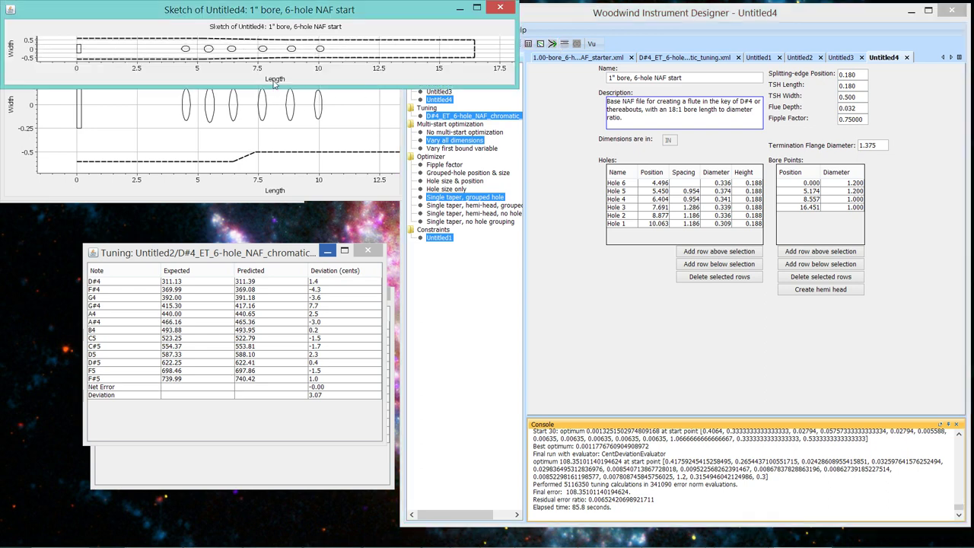
left_click_drag(276, 86, 283, 161)
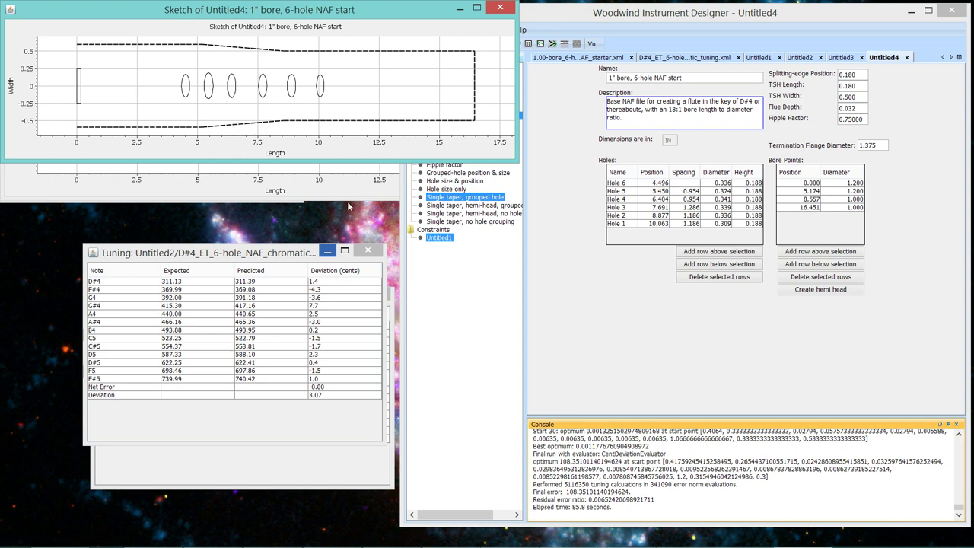
left_click(419, 164)
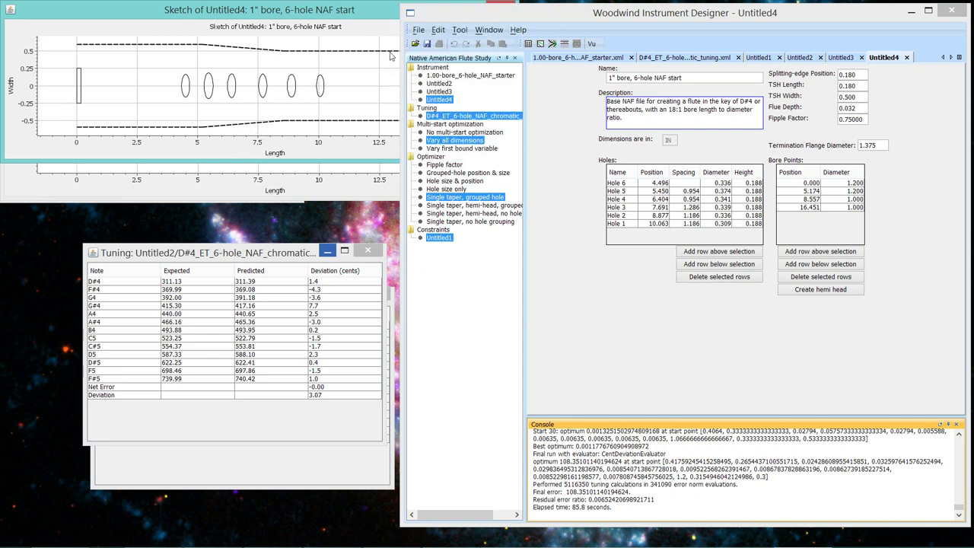
Step: Calculate Untitled4's tuning table, move it beside the Untitled2 table, and compare its deviations with the starter and Untitled3 tables
left_click(528, 44)
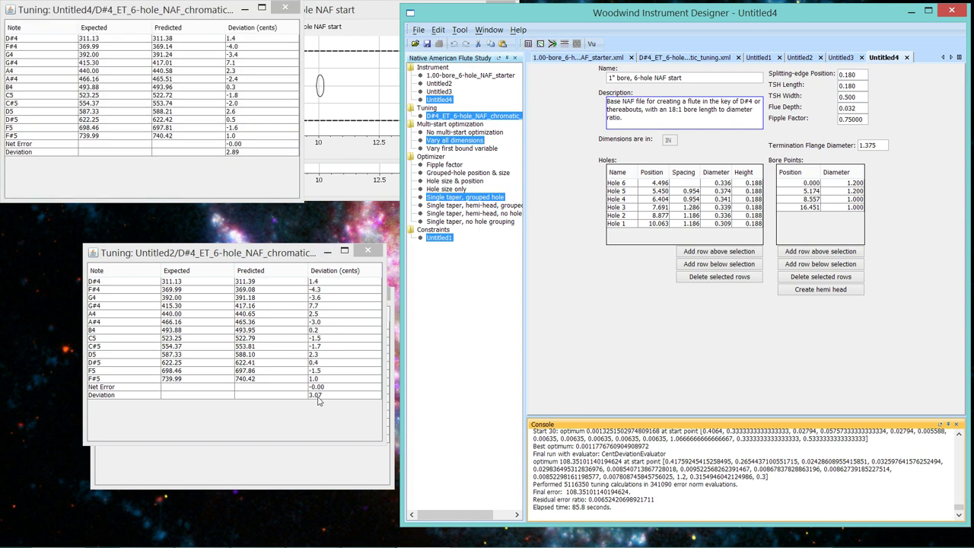
left_click(283, 466)
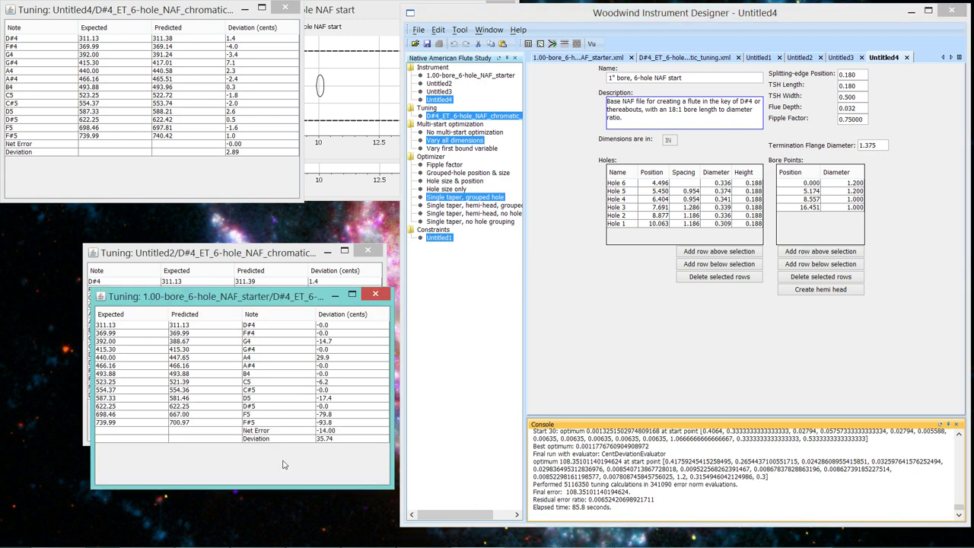
left_click(243, 9)
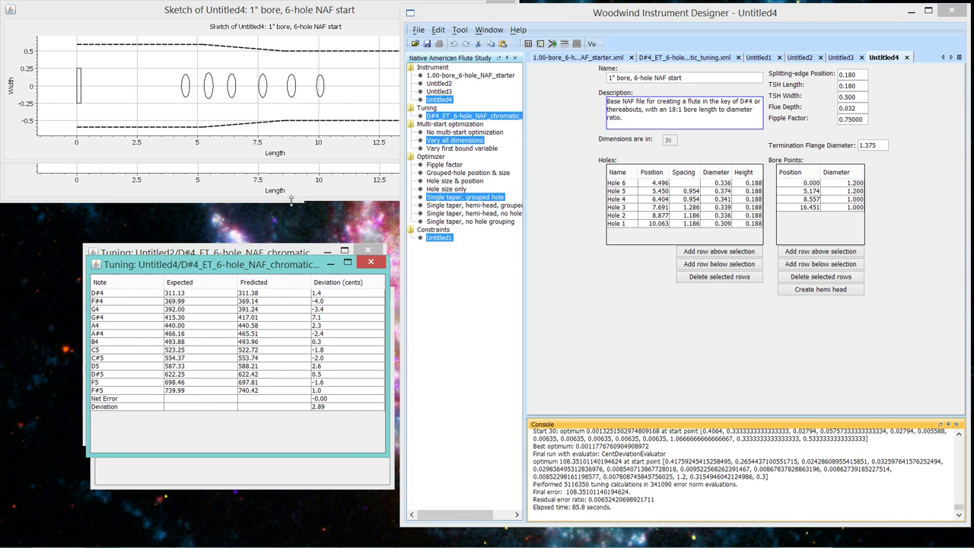
left_click(290, 204)
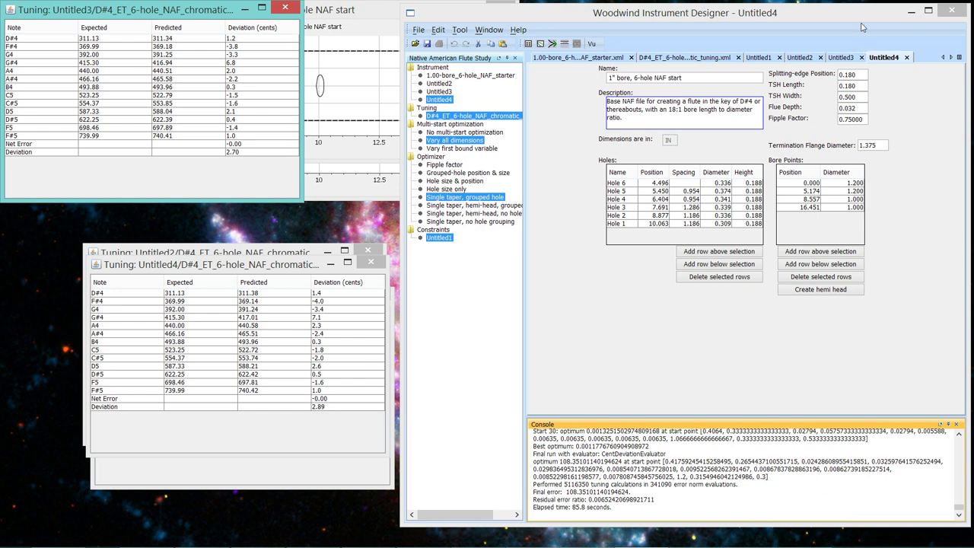
Step: Reopen the Untitled1 constraints to examine the bounds for the grouped-hole optimizer
left_click(760, 58)
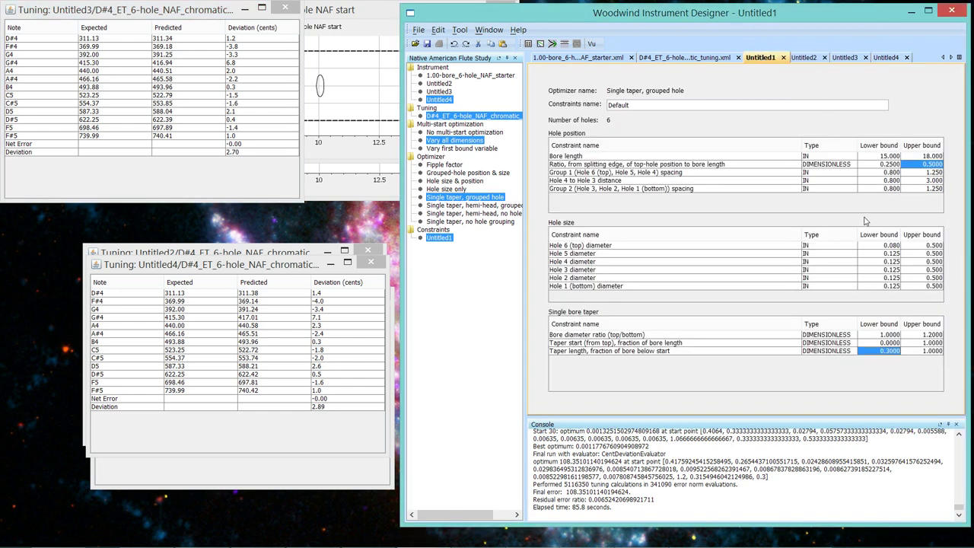